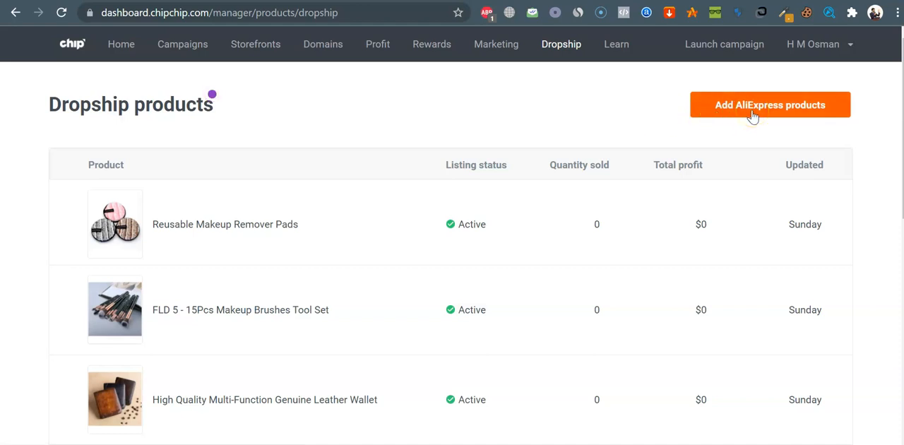
Start adding an AliExpress product and open the import form ready for a product URL or ID
left_click(753, 116)
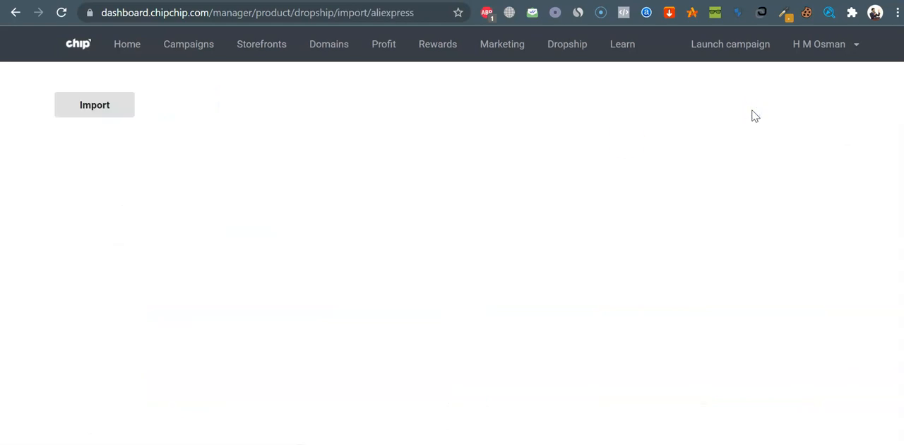
left_click(86, 115)
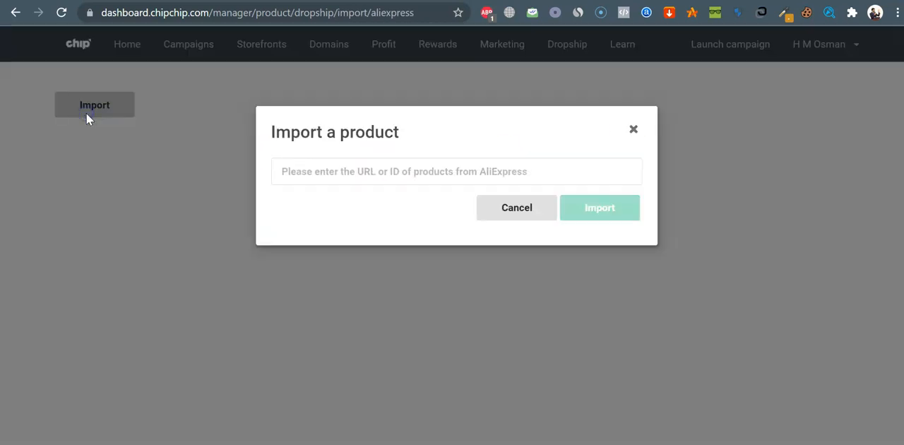
left_click(356, 173)
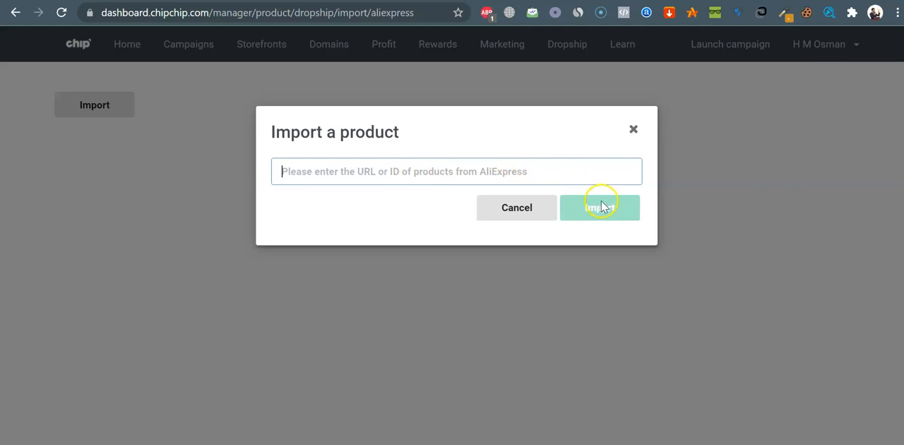
Open aliexpress.com in a new tab and search the store for "lip gloss"
key("ctrl+t")
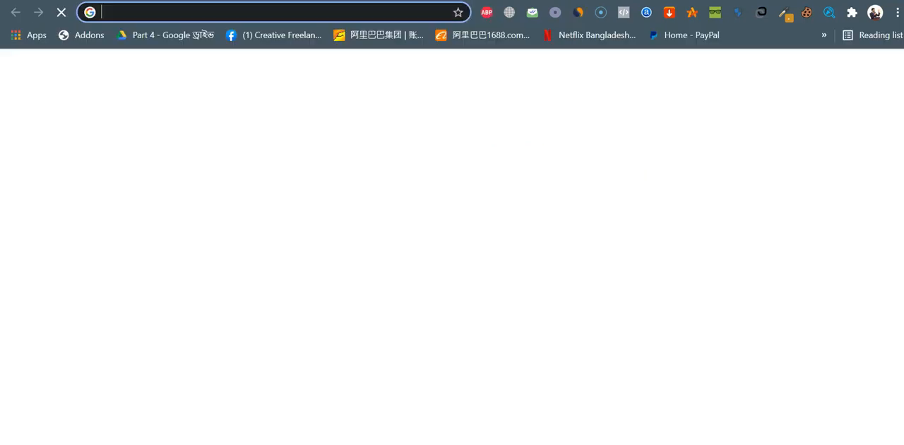
type("aliexpress.com")
key("Return")
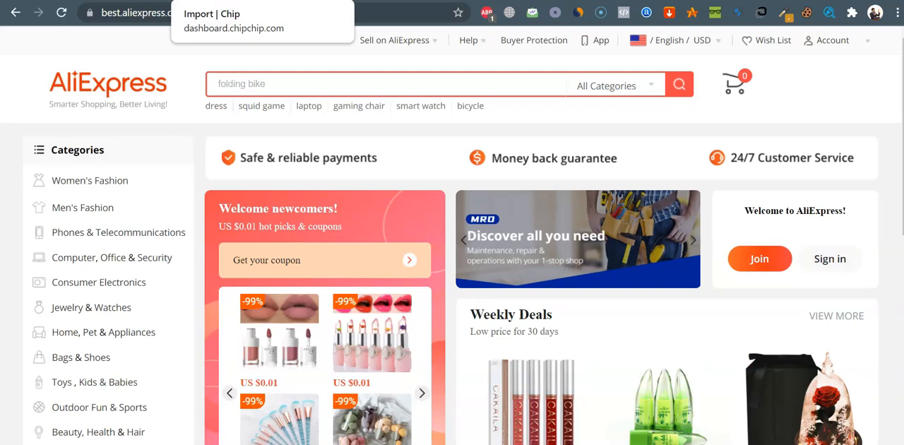
left_click(287, 79)
type("lip")
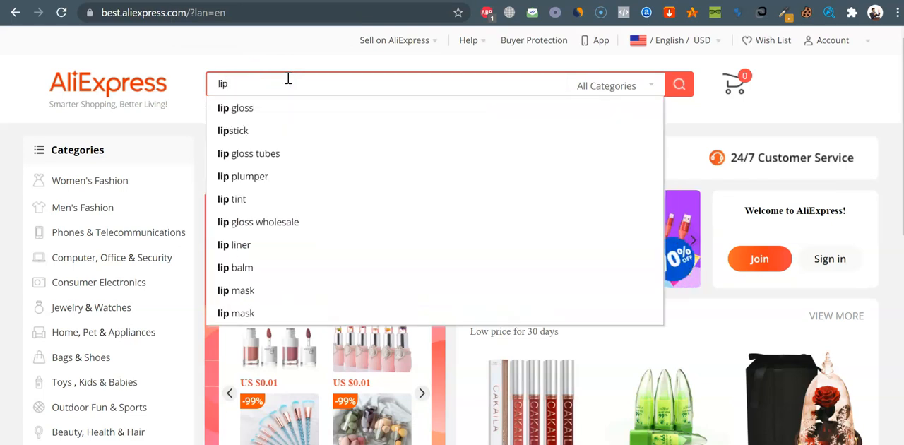
left_click(272, 106)
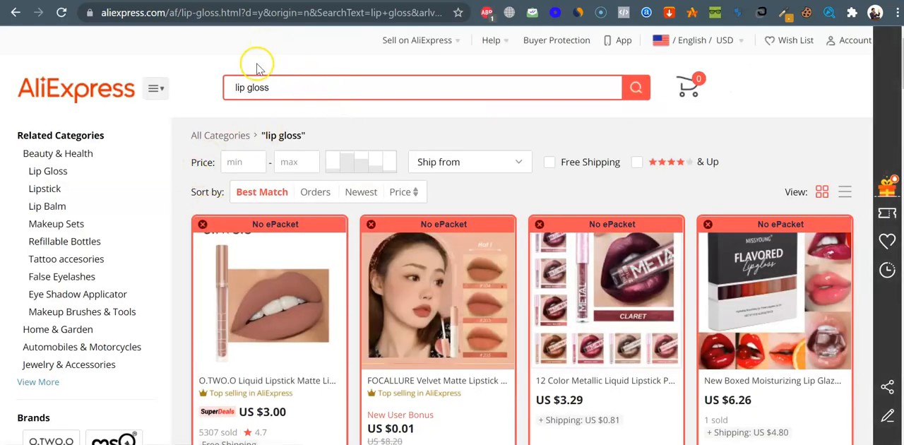
Sort the lip gloss results by orders and check the ship-to country, language and currency settings
left_click(313, 198)
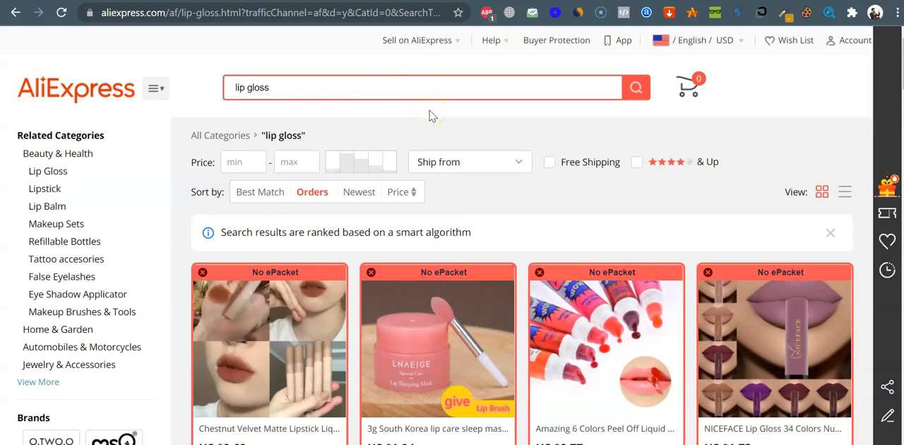
scroll(431, 116, "down", 4)
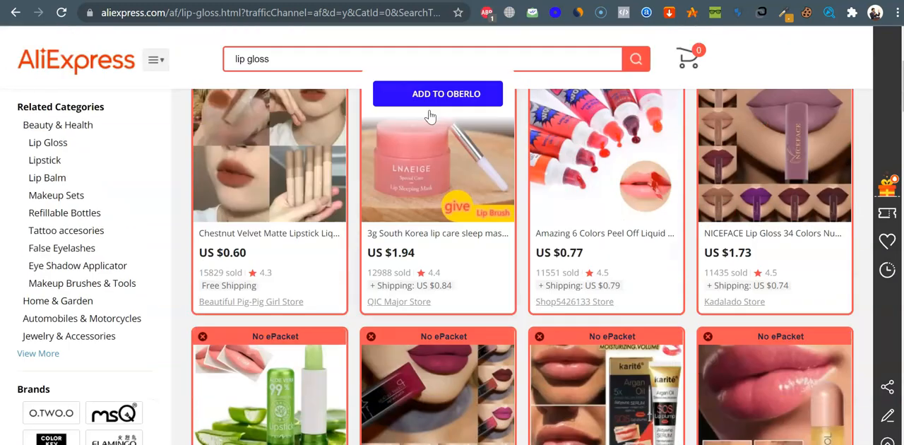
scroll(430, 116, "up", 2)
left_click(369, 110)
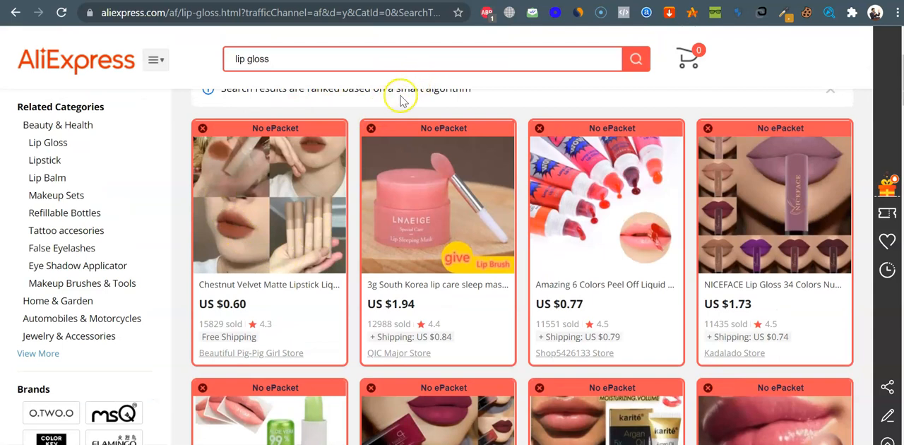
scroll(399, 102, "up", 2)
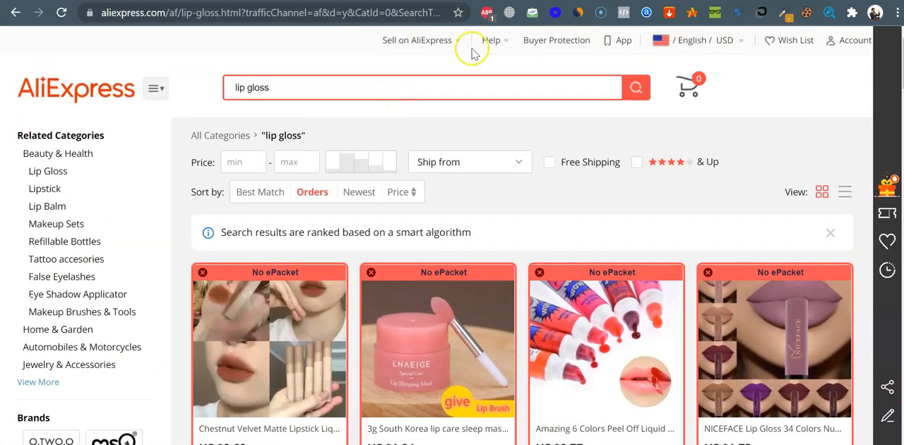
left_click(709, 46)
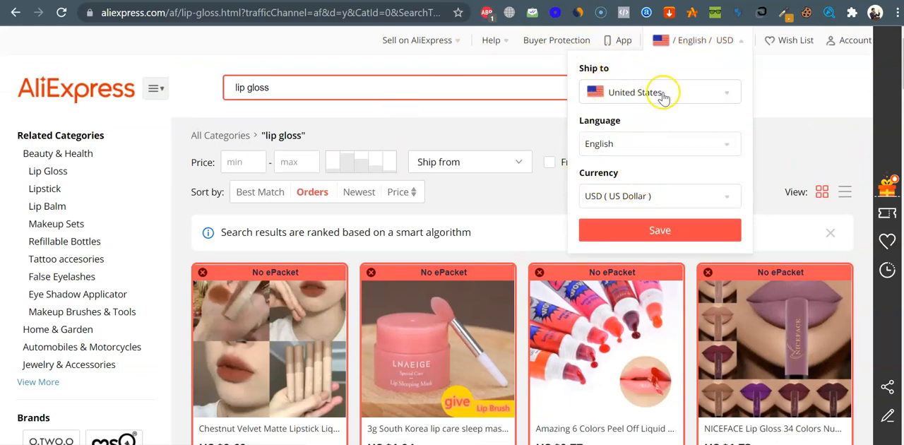
left_click(511, 118)
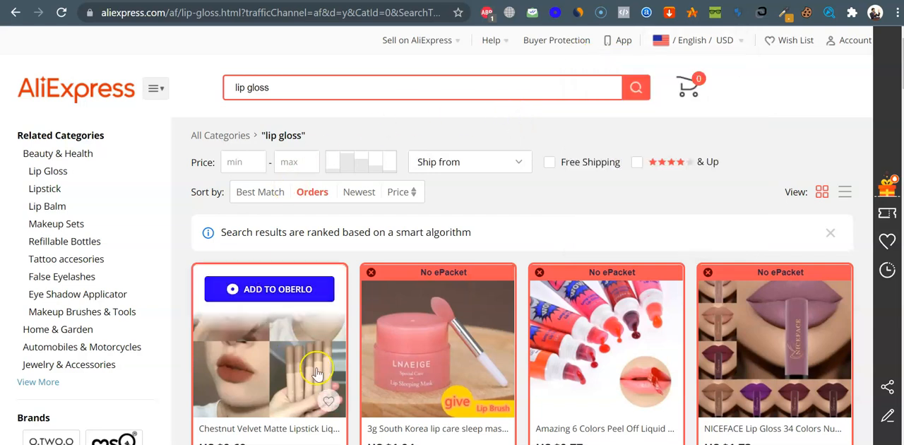
Compare the best-selling lip gloss listings and open the NICEFACE Lip Gloss 34 Colors product in a separate tab
scroll(534, 157, "down", 2)
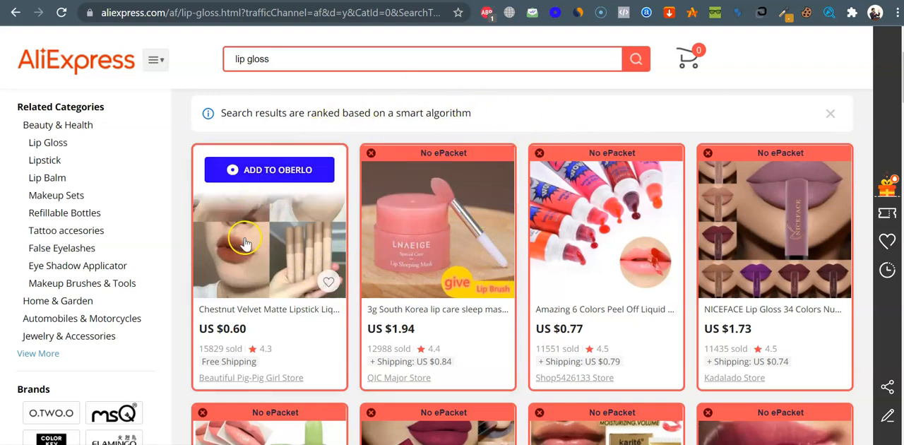
scroll(281, 246, "down", 1)
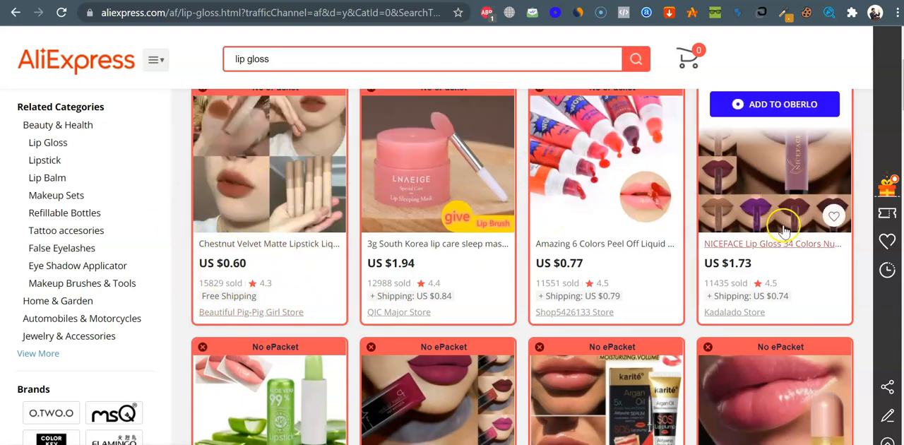
scroll(452, 353, "down", 2)
scroll(454, 352, "down", 2)
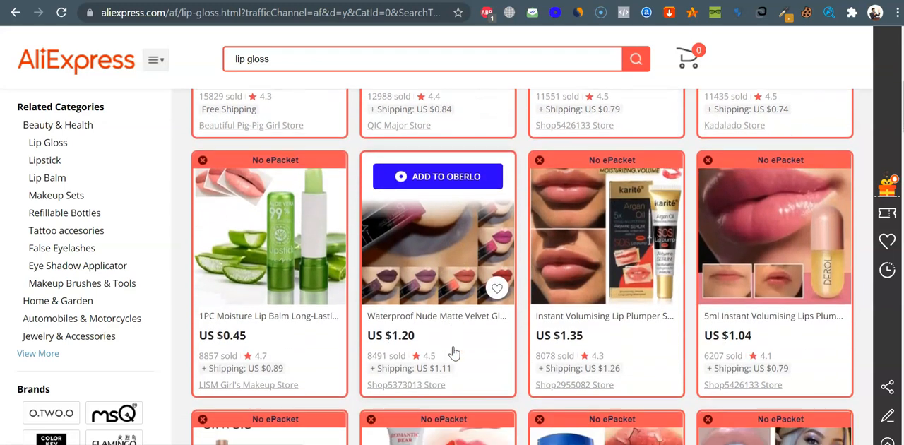
scroll(491, 286, "up", 4)
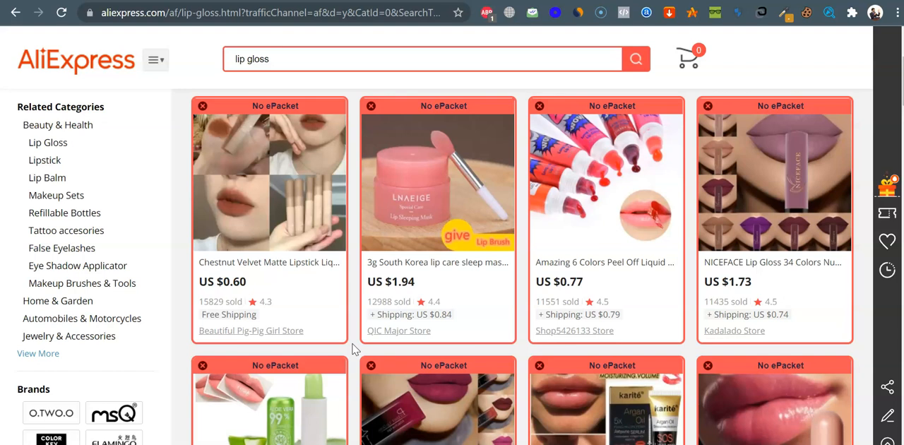
mouse_move(251, 283)
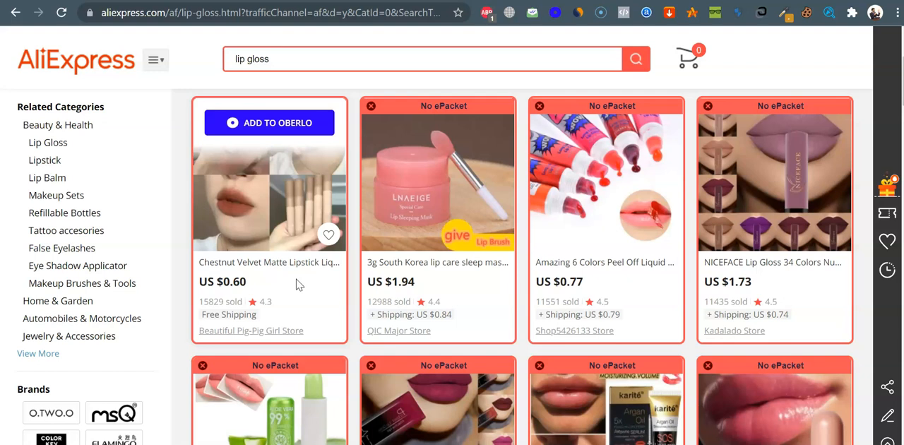
mouse_move(773, 310)
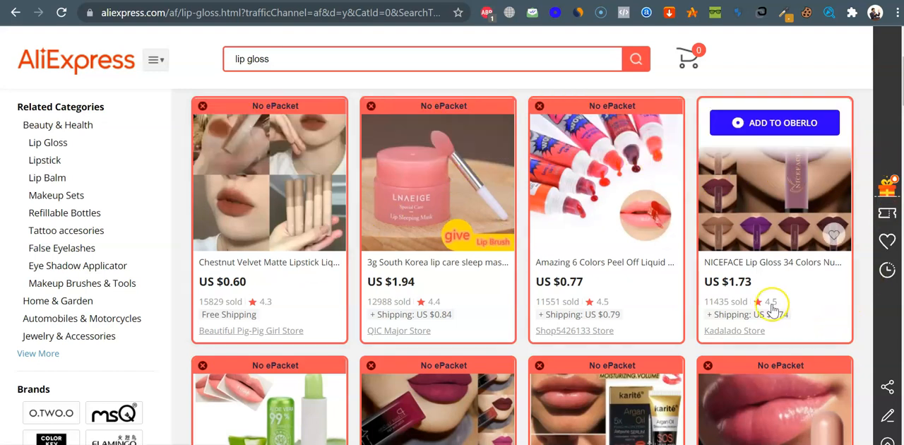
left_click(792, 263)
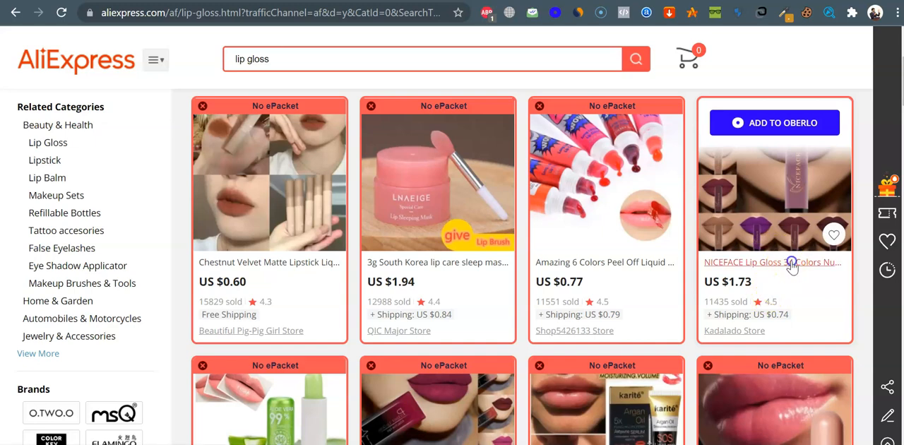
key("ctrl+shift+Tab")
Open the Qibest Brand 34 Colors waterproof lip gloss from further down the results in a separate tab
scroll(537, 309, "down", 4)
scroll(537, 313, "down", 5)
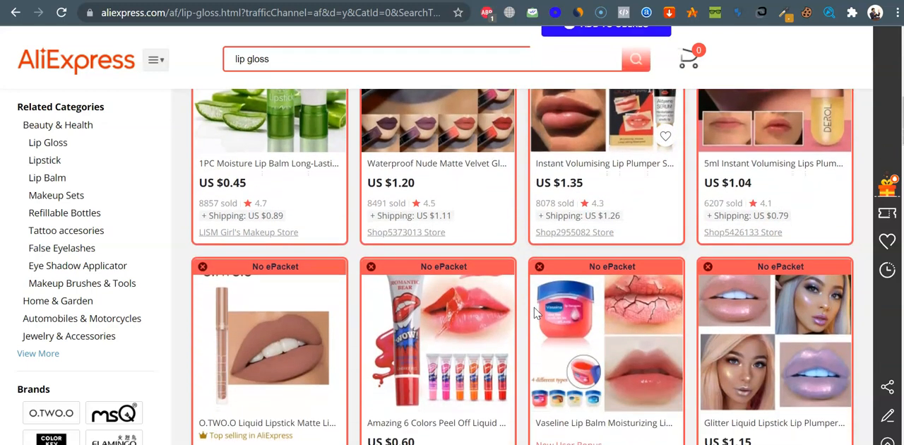
scroll(534, 313, "down", 3)
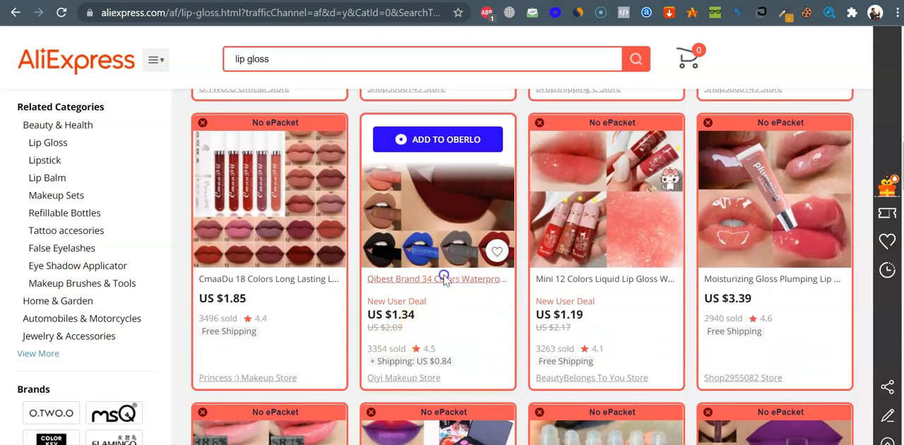
left_click(445, 279)
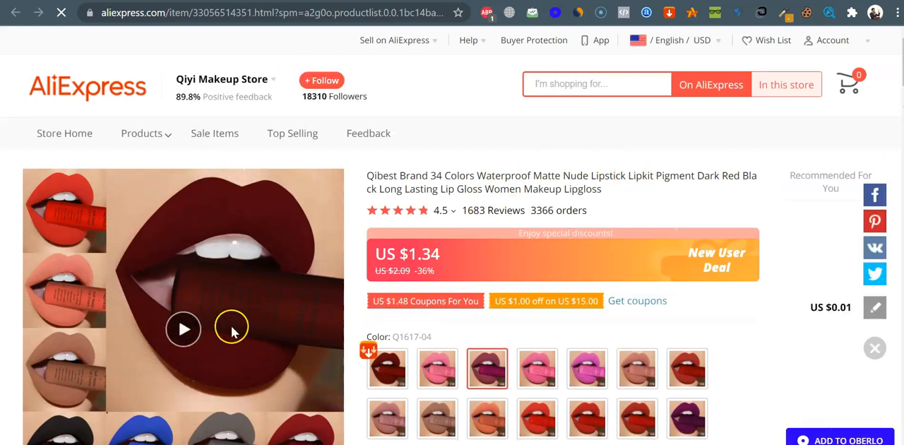
Review the NICEFACE lip gloss product video with the sound muted, skipping ahead through the color swatches to the waterproof test
scroll(231, 326, "down", 1)
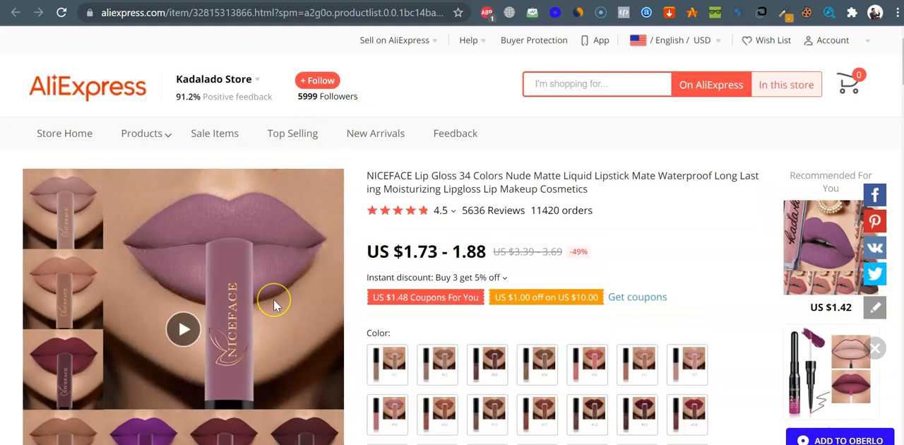
scroll(275, 304, "down", 1)
left_click(183, 255)
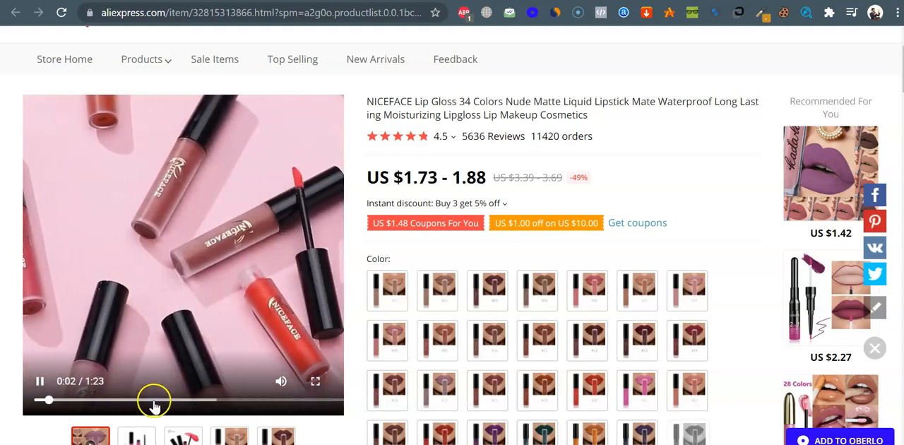
left_click(152, 400)
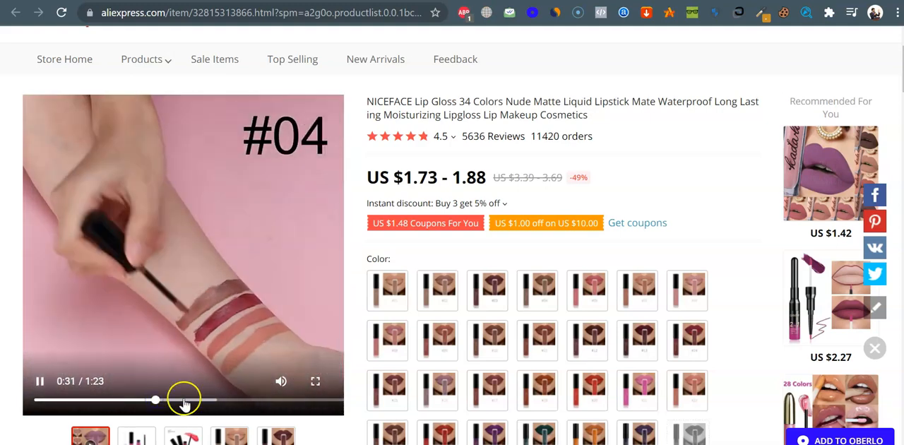
left_click(282, 378)
left_click(198, 401)
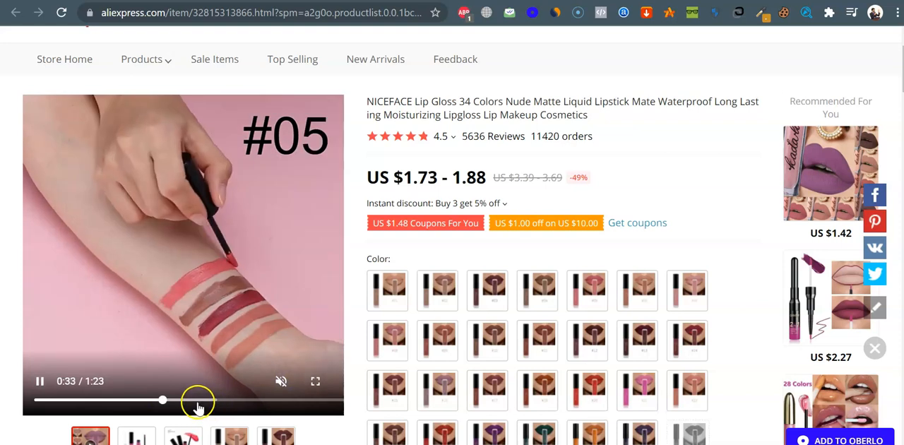
left_click(217, 402)
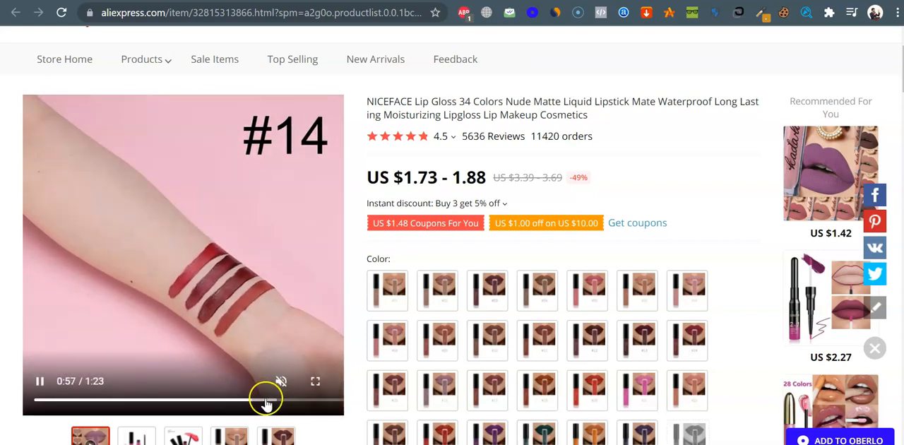
left_click_drag(262, 399, 300, 403)
left_click(313, 401)
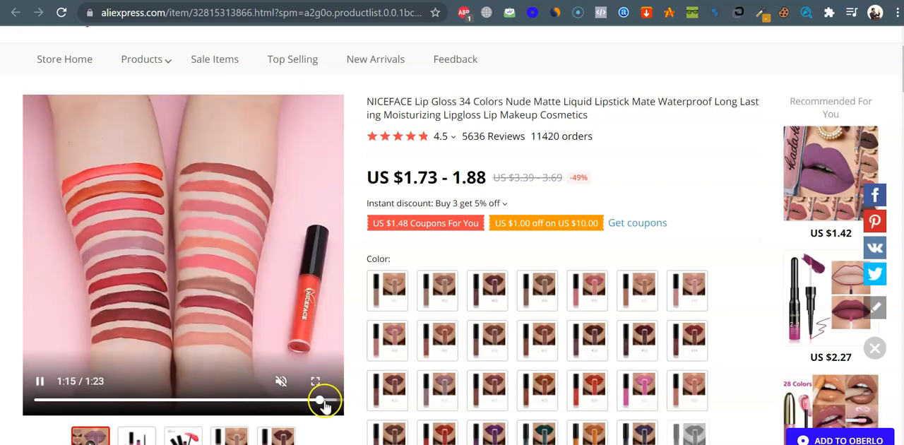
double_click(331, 399)
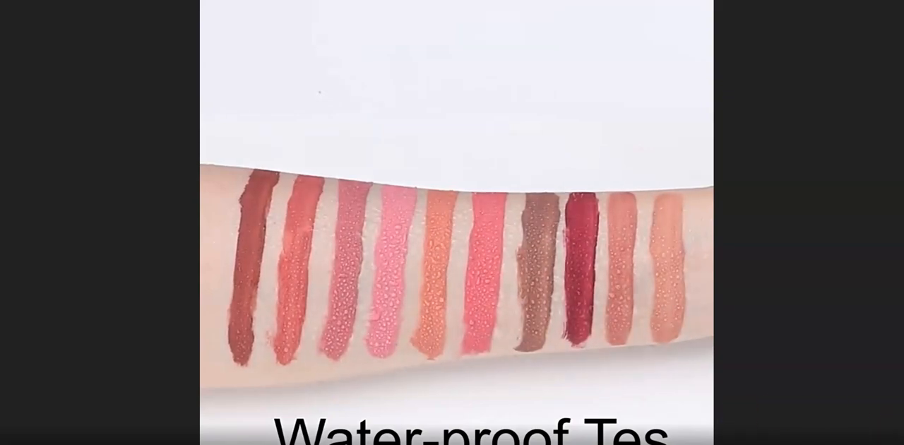
left_click(891, 444)
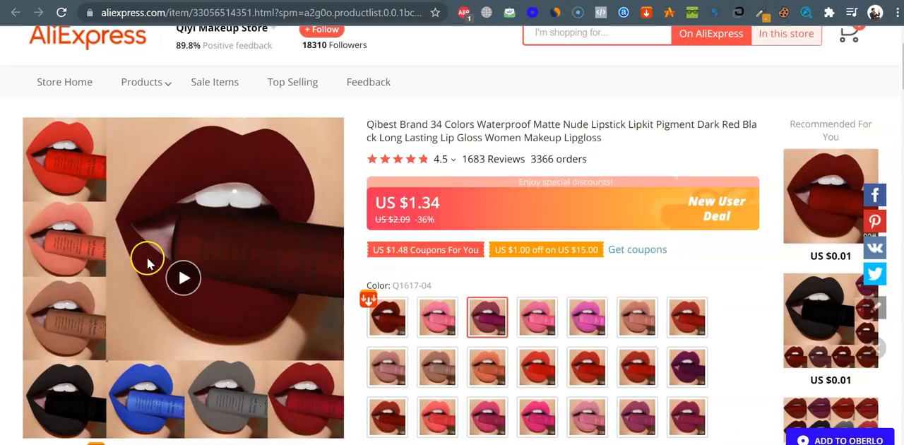
Play the Qibest lip gloss product video muted and skip ahead to its waterproof demonstration
left_click(191, 281)
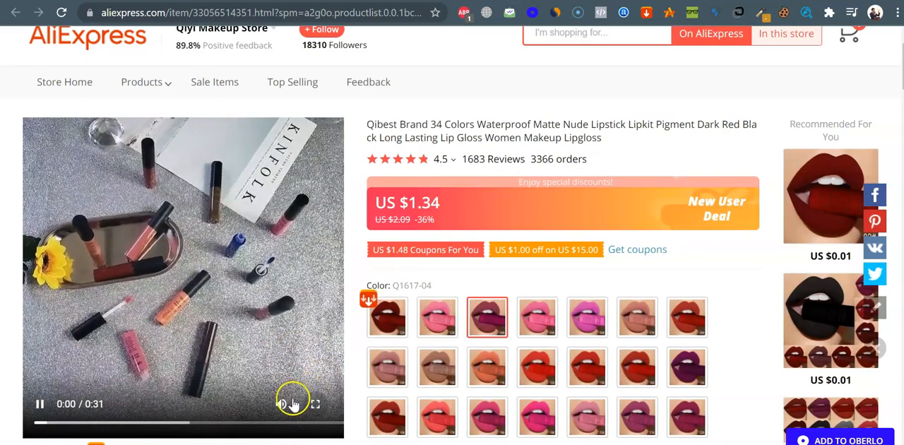
left_click(283, 404)
left_click(158, 423)
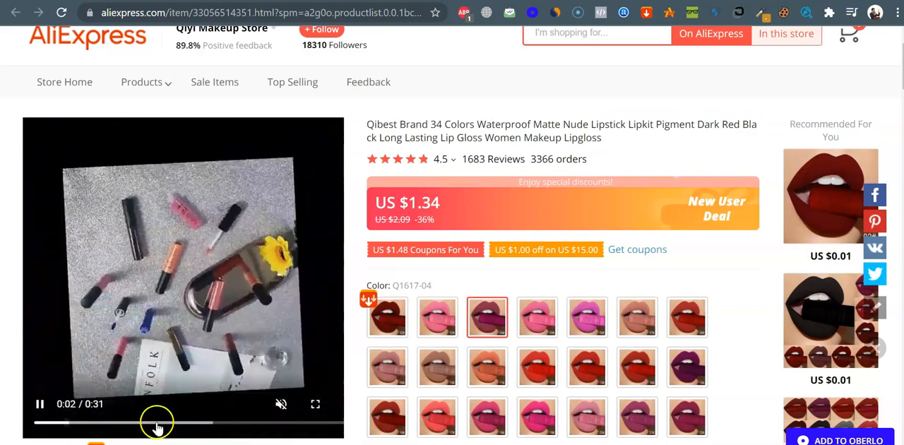
left_click(215, 424)
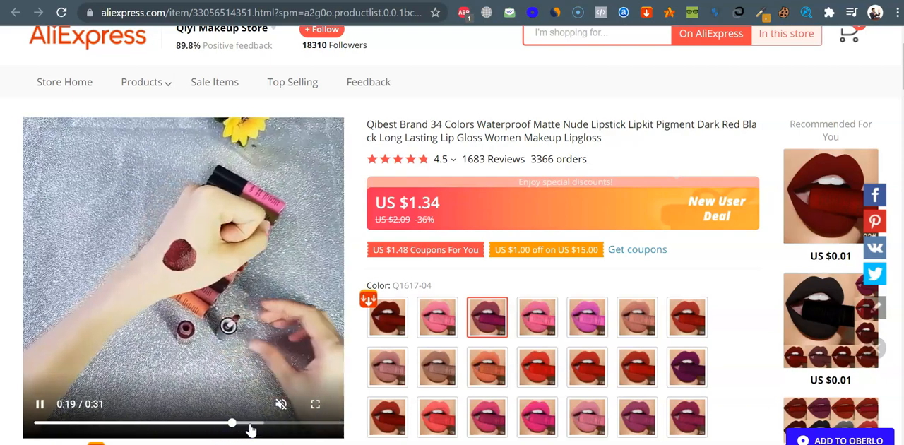
left_click(269, 424)
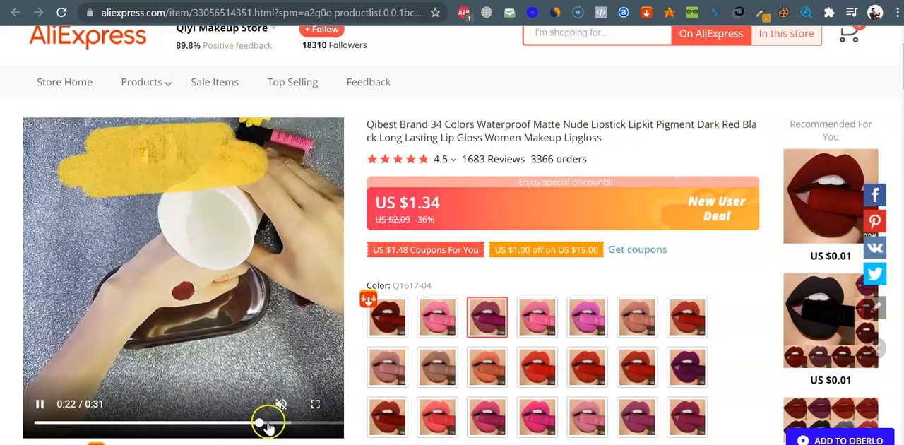
Pause the Qibest product video and review the listing's price, color options, shipping terms, reviews and order count
left_click(242, 279)
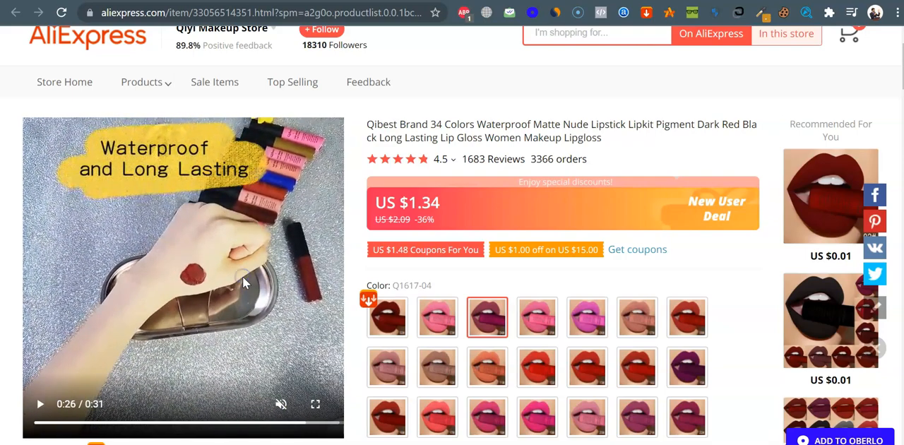
scroll(243, 276, "down", 5)
left_click(580, 221)
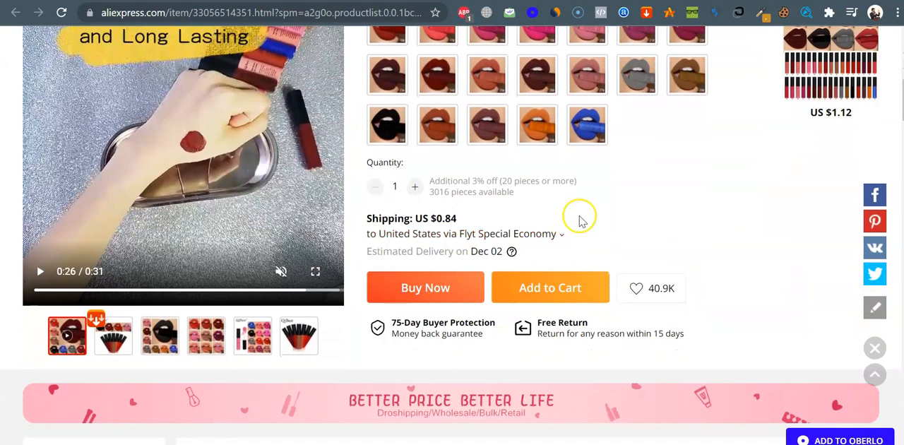
scroll(615, 218, "up", 6)
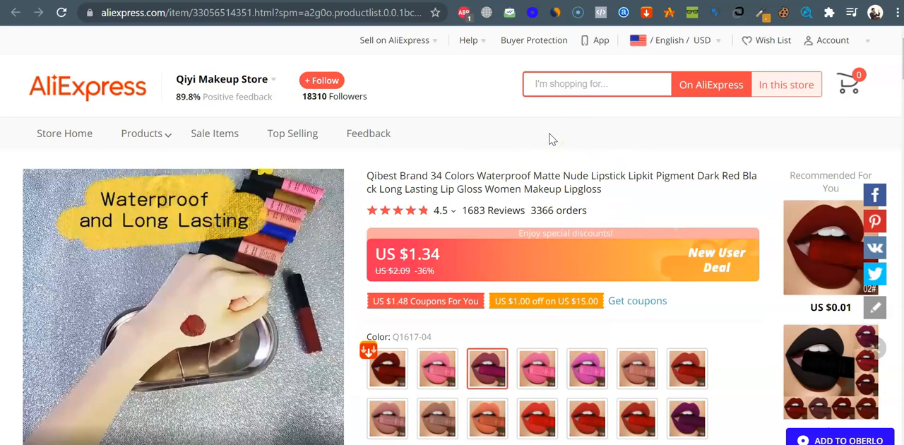
scroll(553, 139, "down", 1)
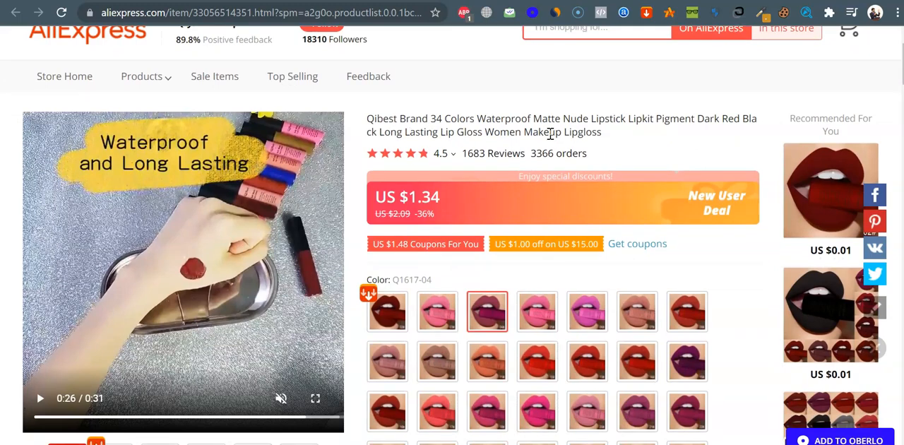
scroll(551, 134, "down", 2)
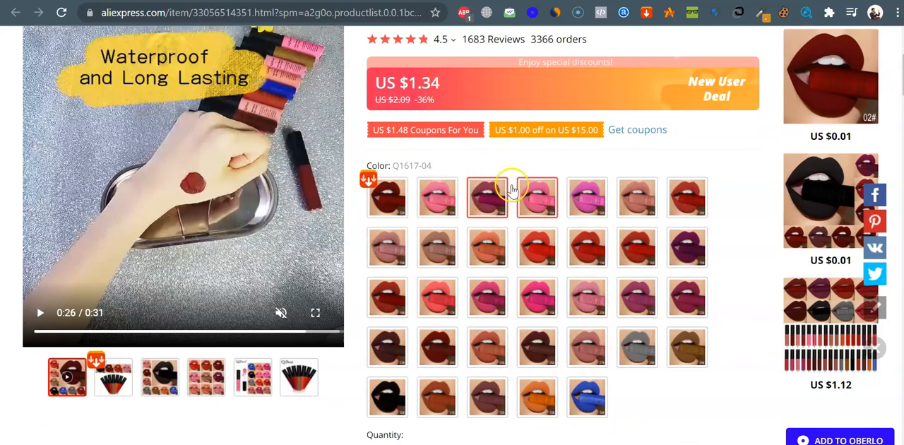
scroll(549, 164, "up", 3)
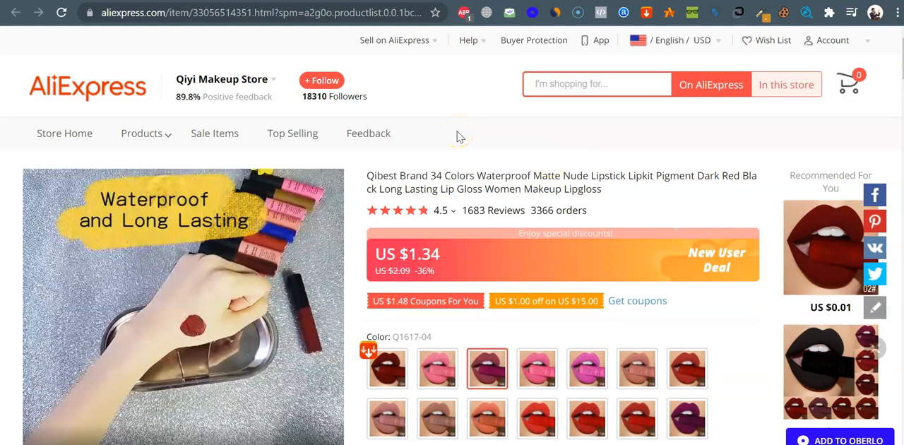
scroll(458, 137, "down", 2)
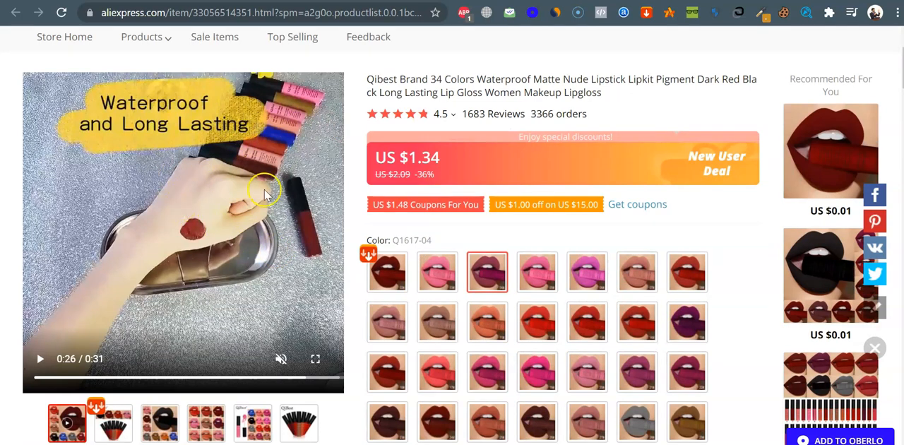
scroll(197, 242, "up", 2)
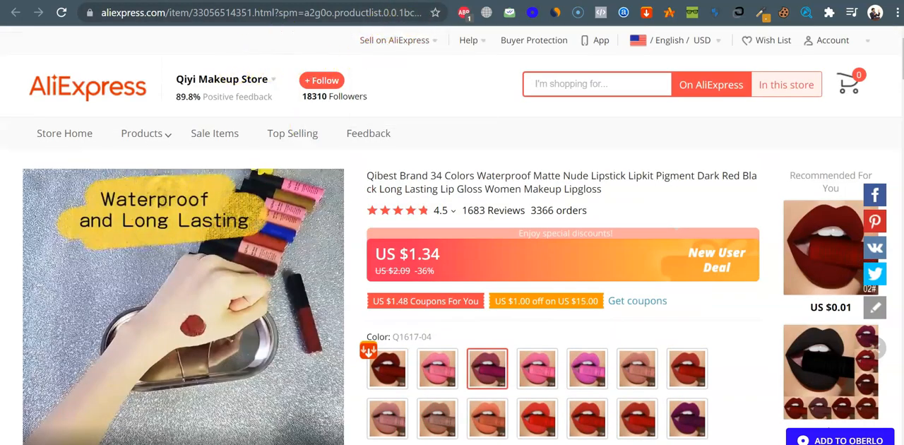
Compare the detailed seller ratings of Qiyi Makeup Store with those of Kadalado Store on the NICEFACE listing
mouse_move(260, 89)
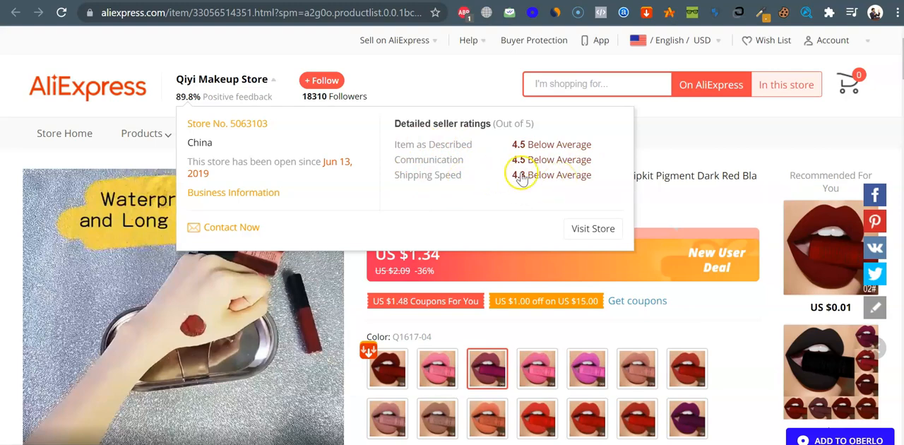
mouse_move(552, 182)
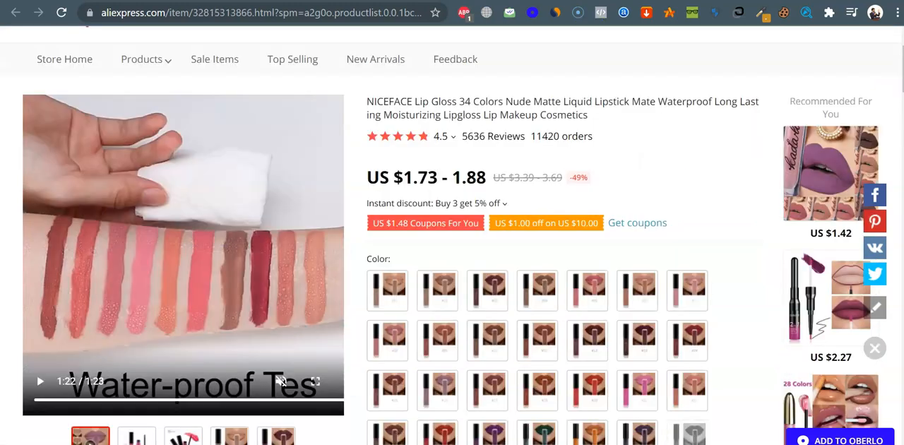
scroll(462, 127, "up", 2)
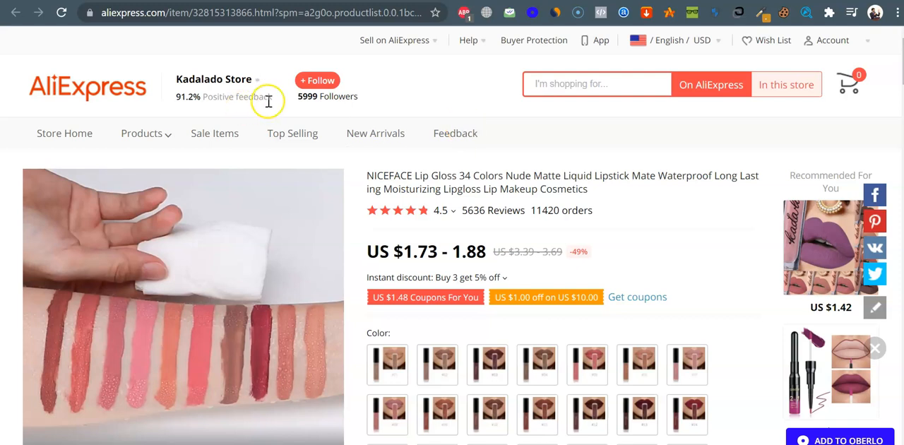
mouse_move(267, 90)
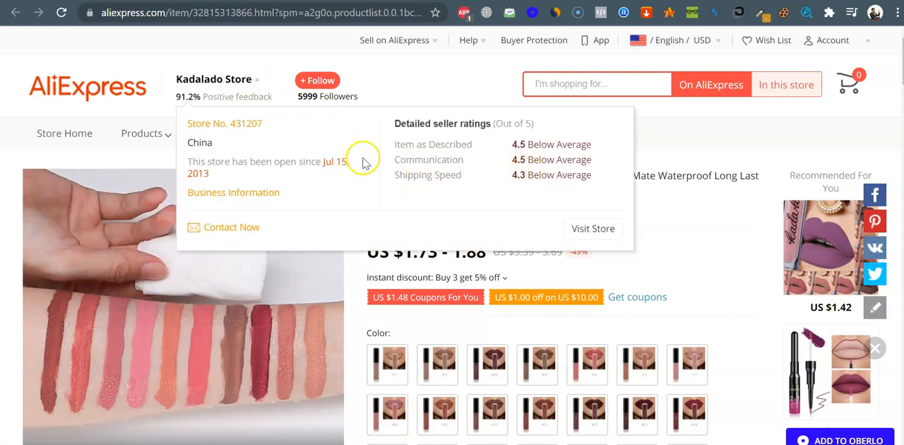
mouse_move(198, 99)
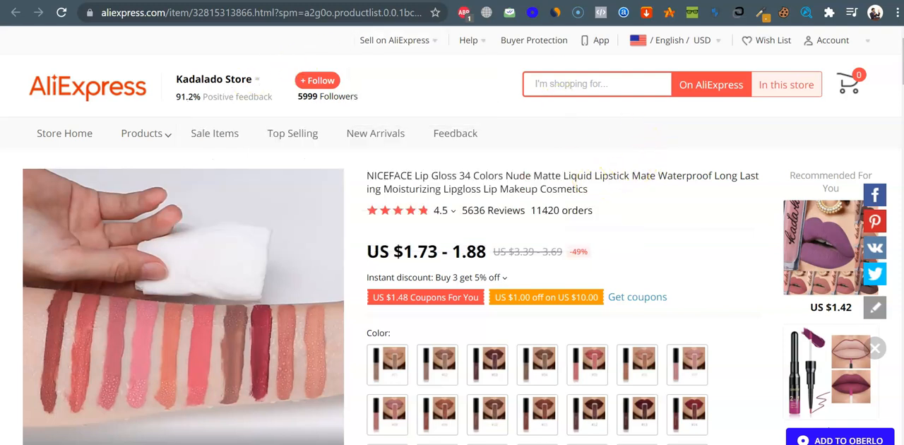
Preview the first three color variants of the NICEFACE lip gloss, starting with color 01
scroll(417, 336, "down", 1)
left_click(399, 284)
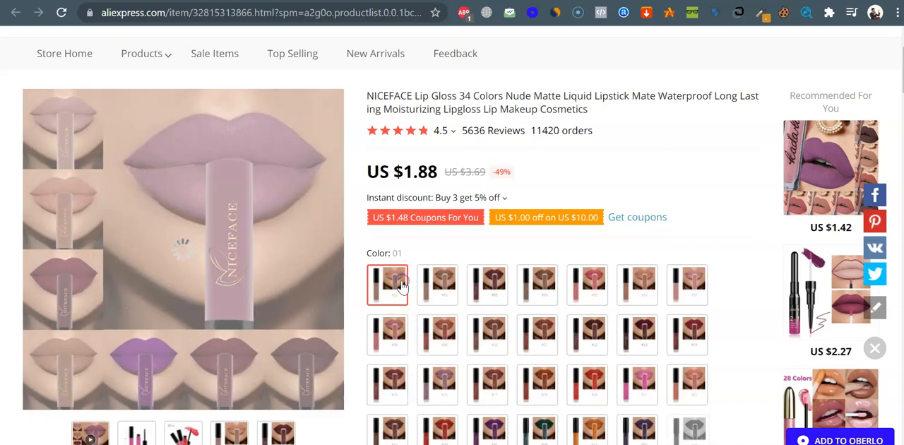
left_click(438, 289)
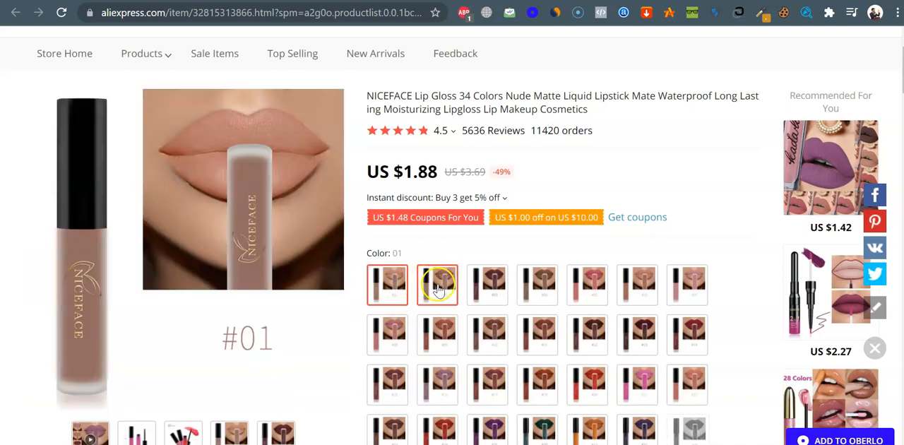
left_click(490, 288)
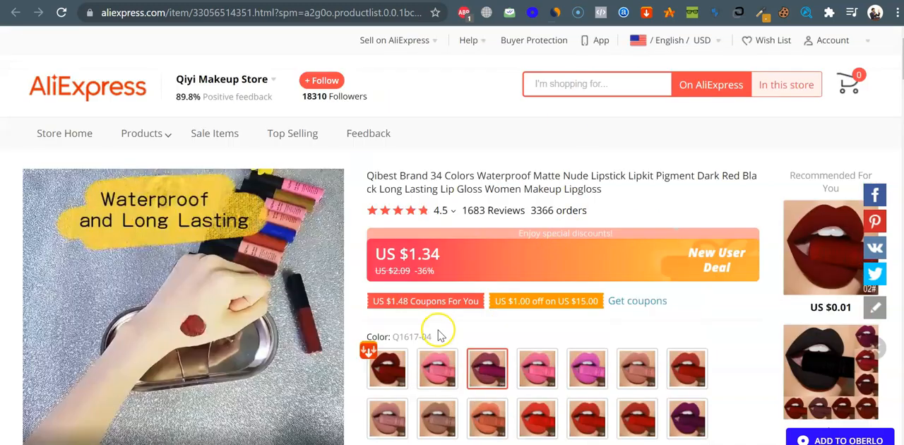
Return to the Qibest listing and preview shades Q1617-02, Q1617-03 and Q1617-04
scroll(441, 329, "down", 1)
left_click(382, 273)
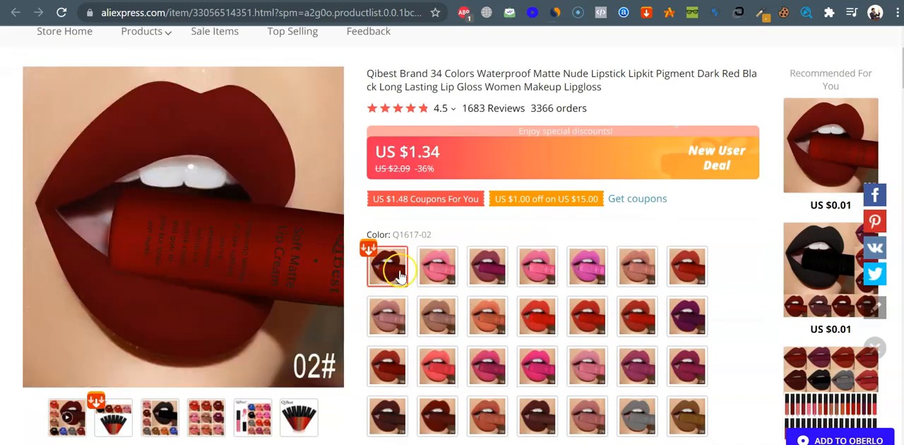
left_click(437, 276)
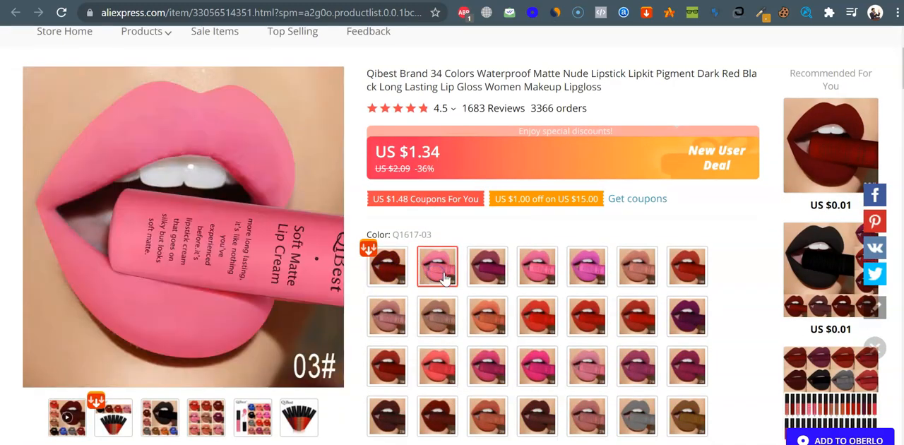
left_click(487, 267)
Copy the Qibest lip gloss page URL and import the product with it in the Chip dashboard
scroll(691, 227, "up", 2)
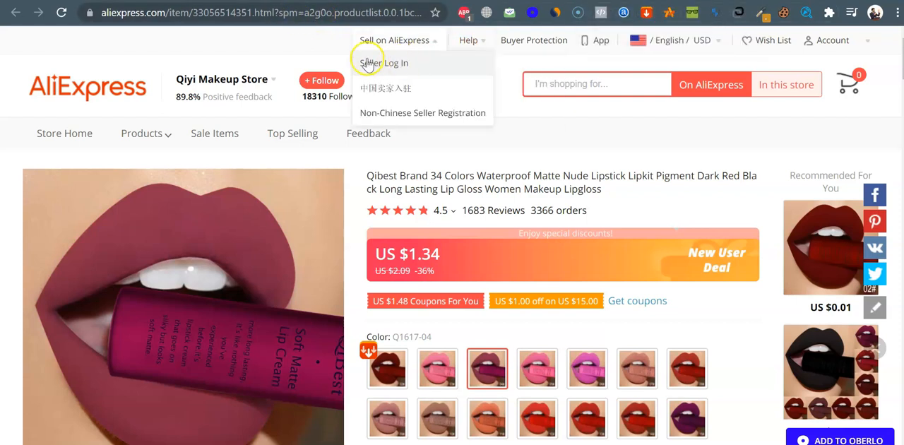
left_click(328, 12)
right_click(328, 12)
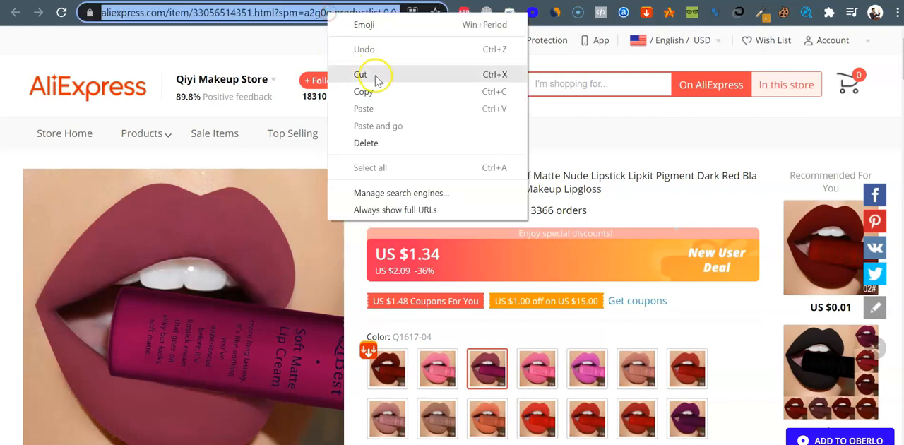
left_click(380, 91)
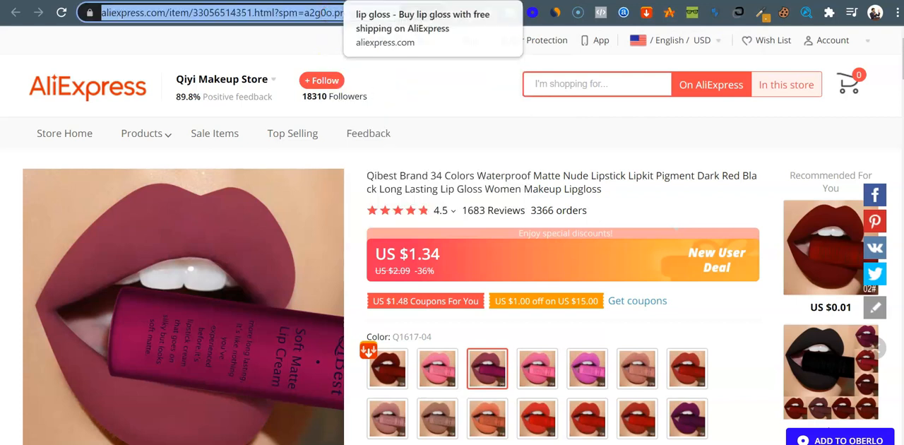
left_click(283, 1)
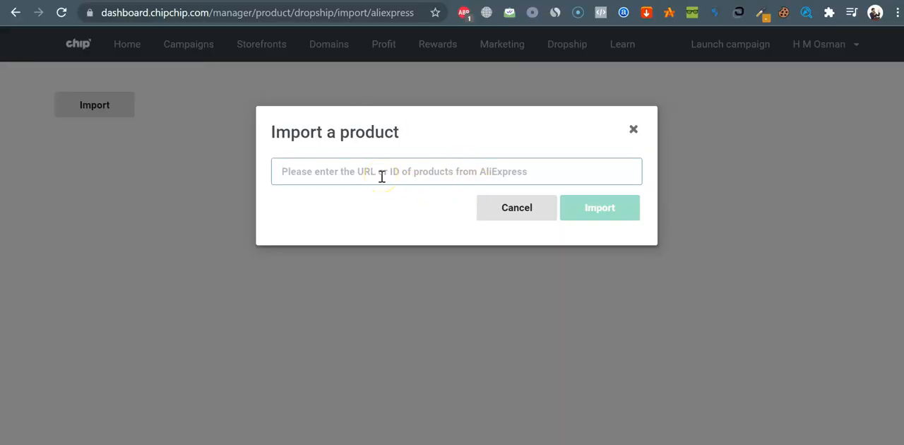
key("ctrl+v")
left_click(602, 212)
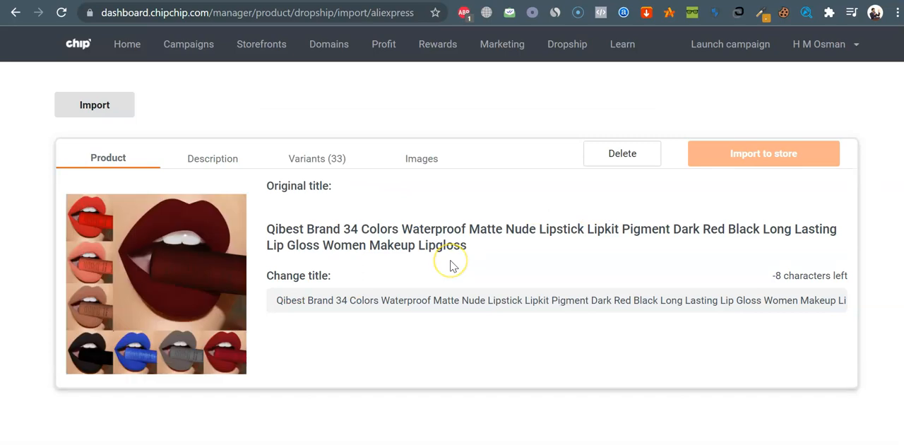
Review the imported Qibest product's description, variants and images
left_click(217, 161)
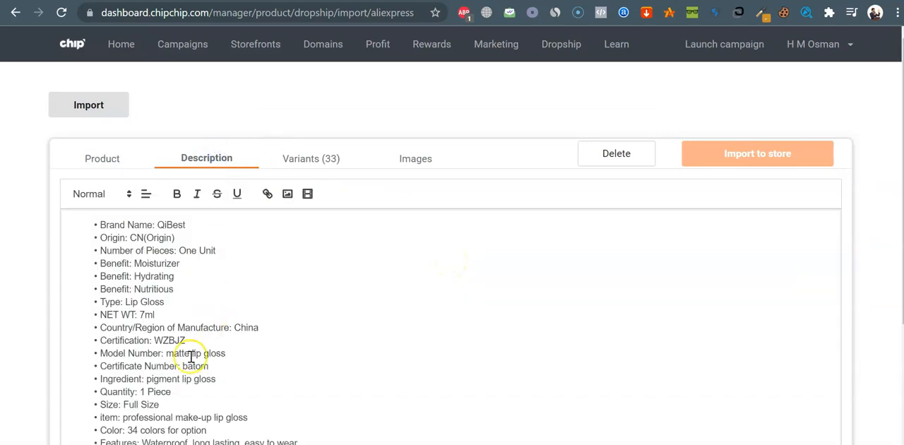
scroll(233, 339, "down", 1)
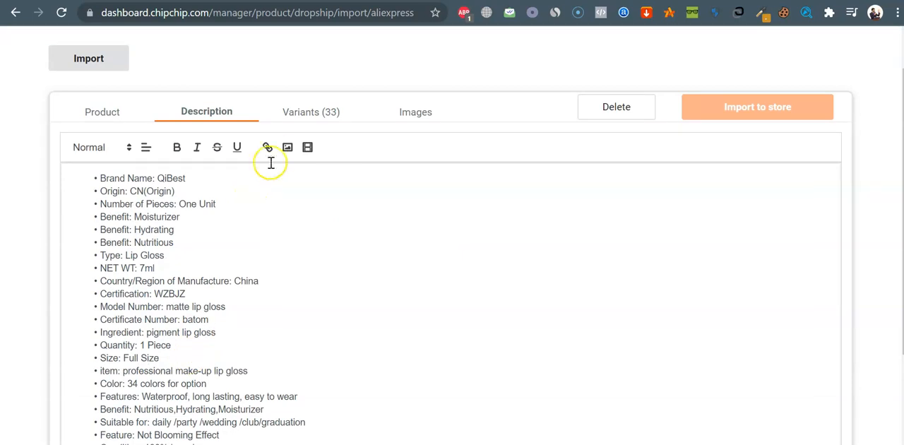
left_click(327, 113)
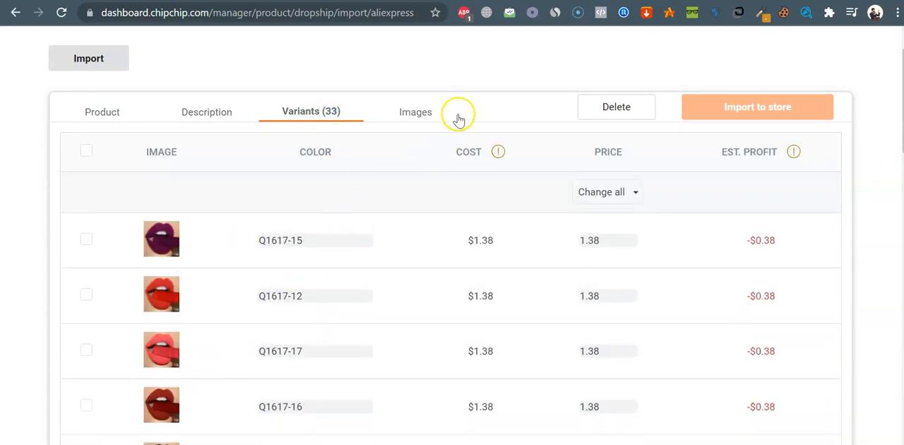
left_click(431, 115)
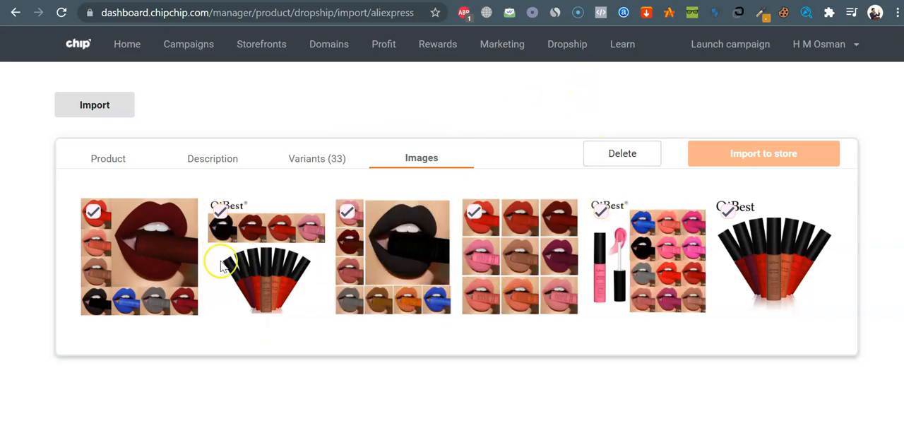
Check the imported product's title, and clear all text from its description
left_click(119, 164)
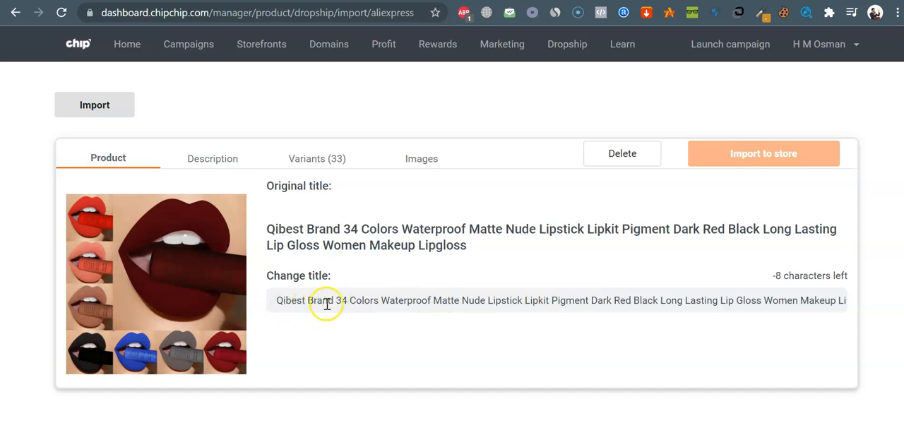
key("ctrl+a")
key("ctrl+v")
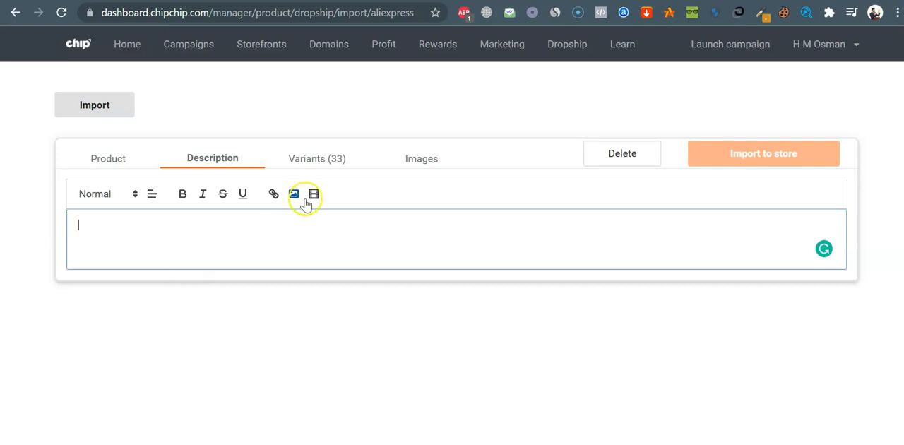
Review the color names, costs, prices and estimated profits of the imported product's variants
left_click(328, 157)
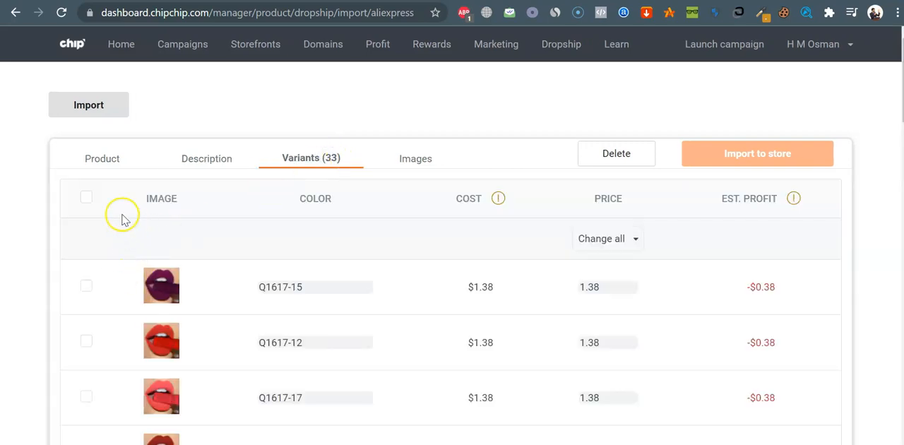
scroll(341, 284, "down", 1)
scroll(340, 283, "down", 1)
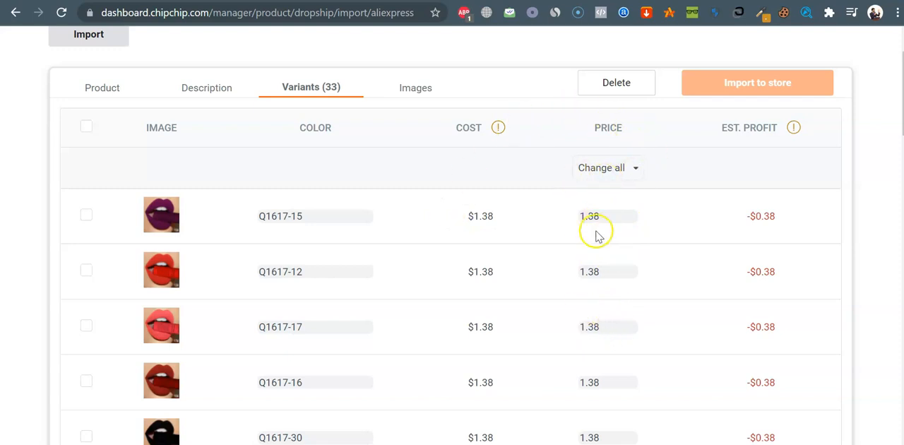
scroll(588, 271, "down", 2)
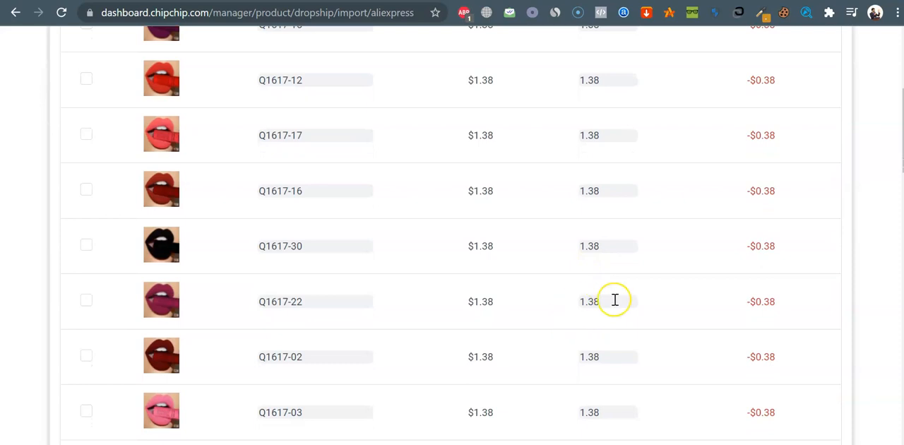
scroll(612, 299, "up", 4)
scroll(614, 302, "down", 1)
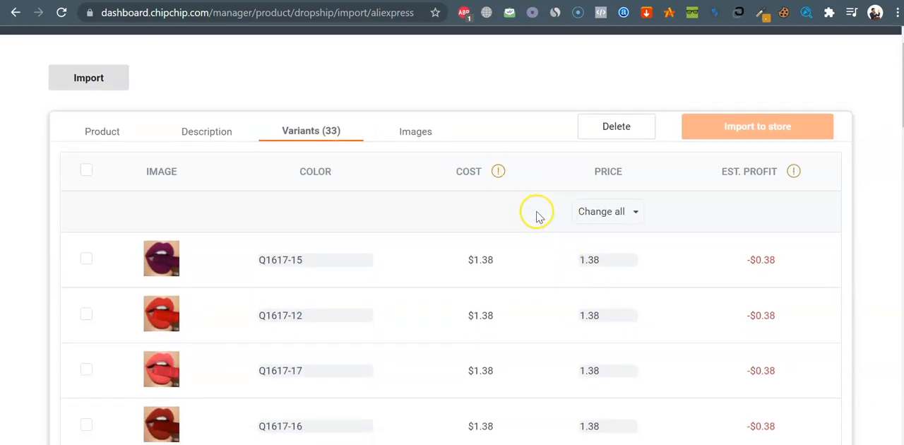
Switch to the AliExpress product page, choose color Q1617-02, and check its United States shipping options, including Cainiao Standard For Special Goods
left_click(428, 0)
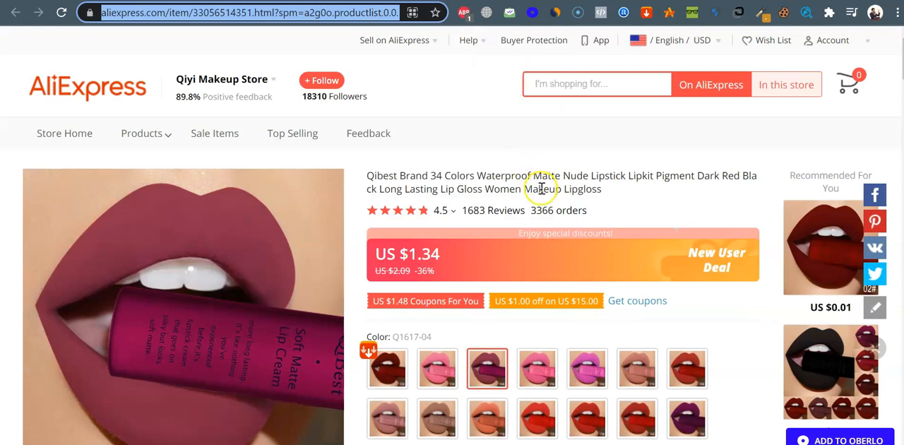
scroll(542, 191, "down", 2)
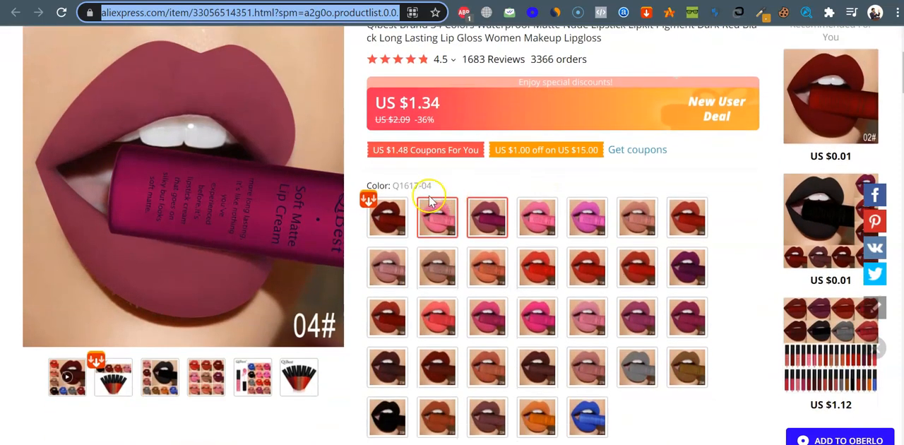
left_click(390, 218)
scroll(400, 222, "down", 2)
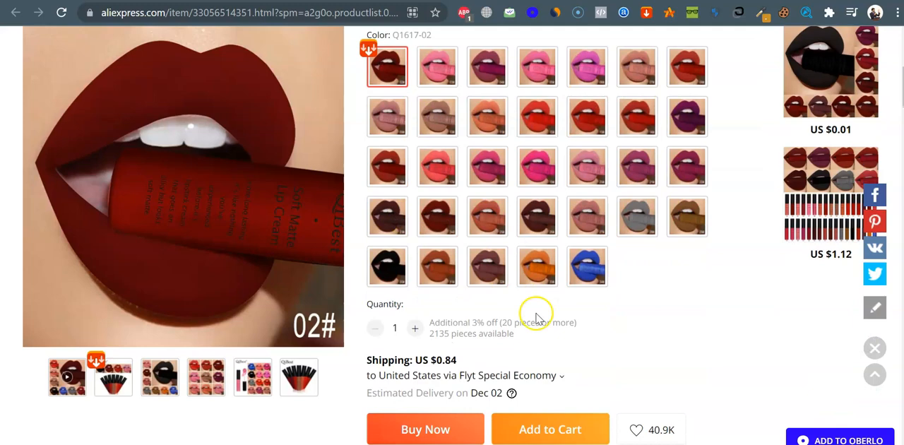
scroll(535, 306, "down", 1)
left_click(521, 304)
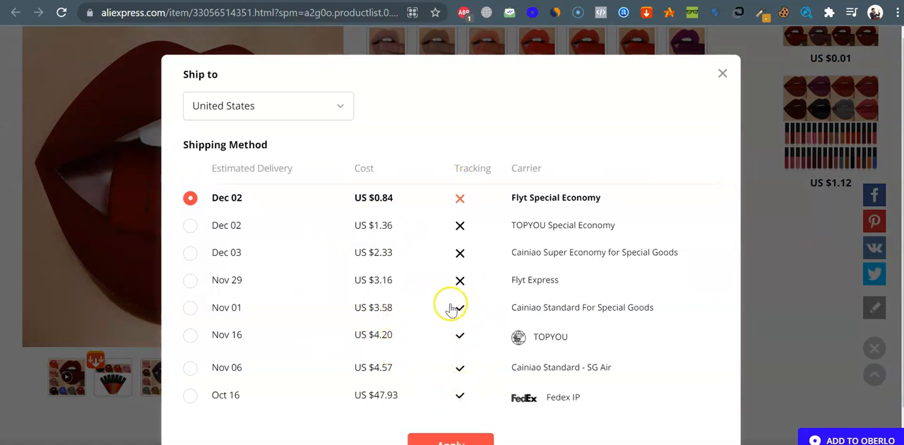
left_click(370, 304)
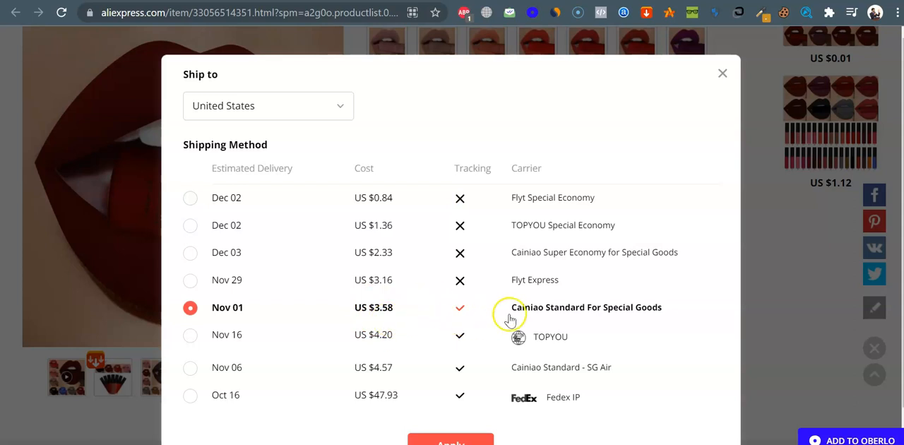
left_click(722, 74)
Return to the Chip dashboard and set a new price of 9.99 for all variants of the imported product
key("ctrl+Tab")
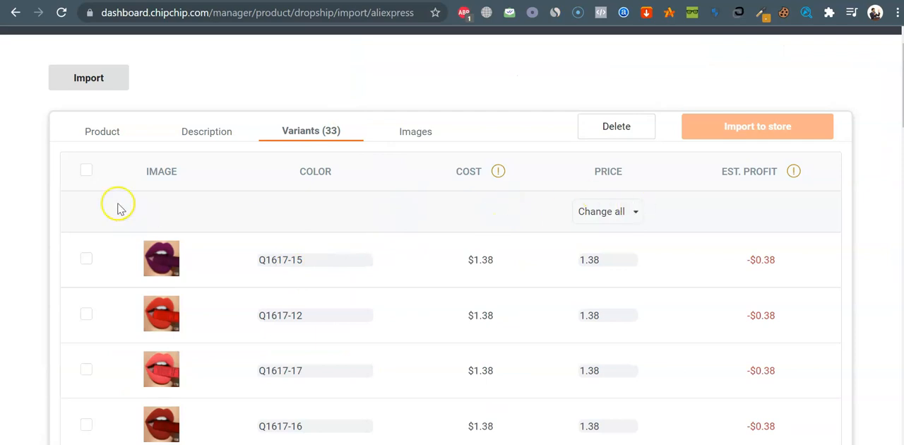
left_click(85, 169)
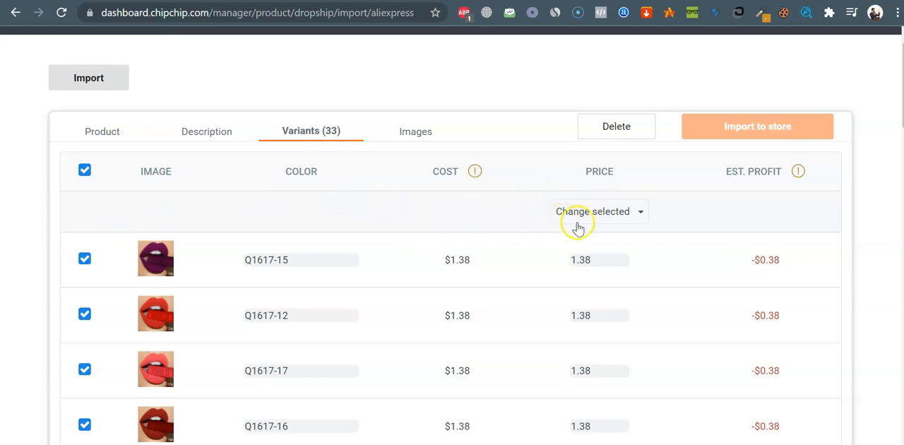
left_click(610, 223)
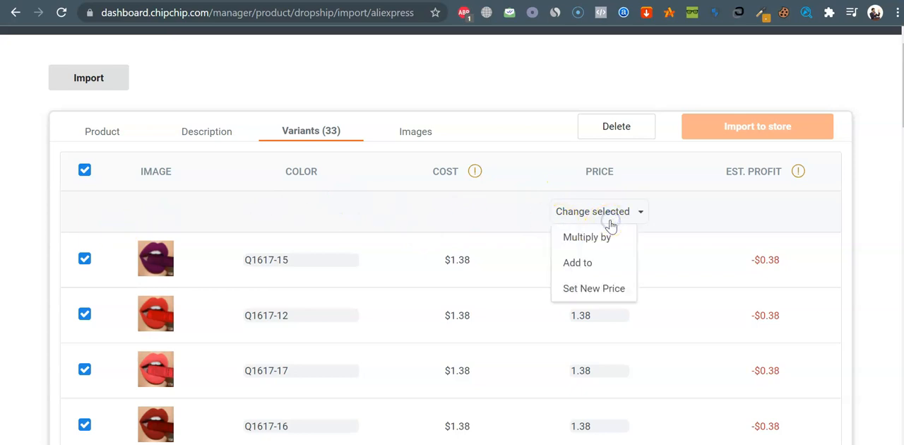
left_click(607, 289)
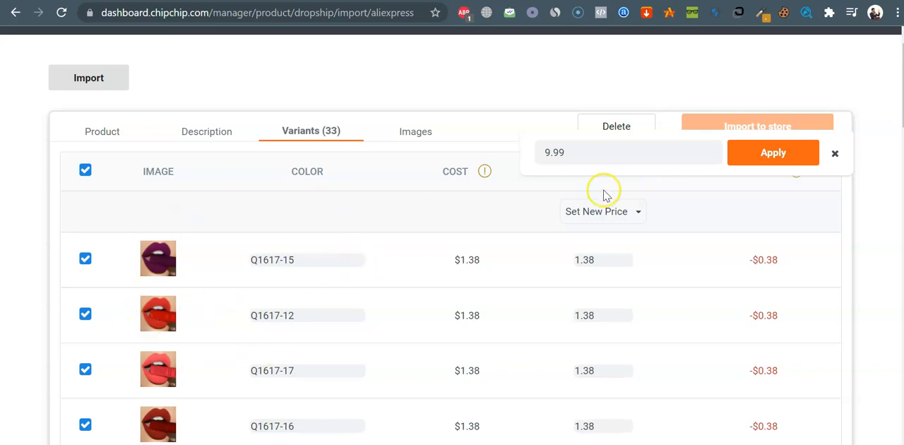
left_click(776, 155)
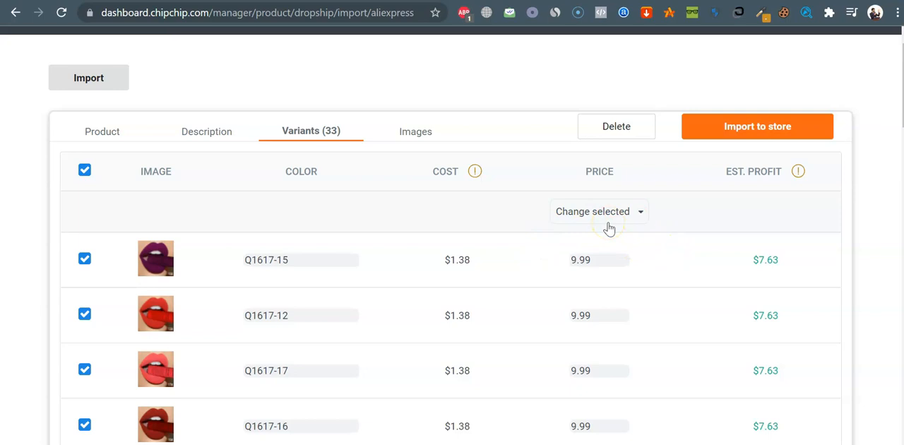
Review the color names, prices and estimated profits across the repriced variants
scroll(609, 228, "up", 1)
scroll(273, 224, "down", 6)
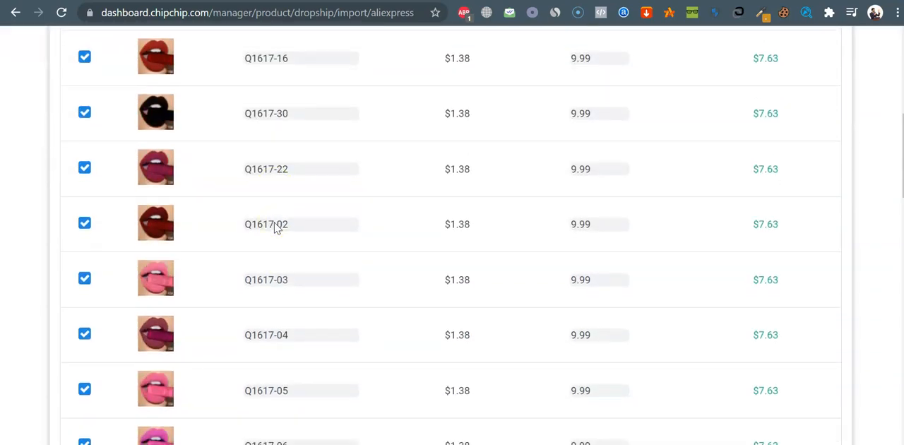
scroll(275, 227, "down", 4)
scroll(275, 228, "down", 1)
scroll(276, 227, "up", 5)
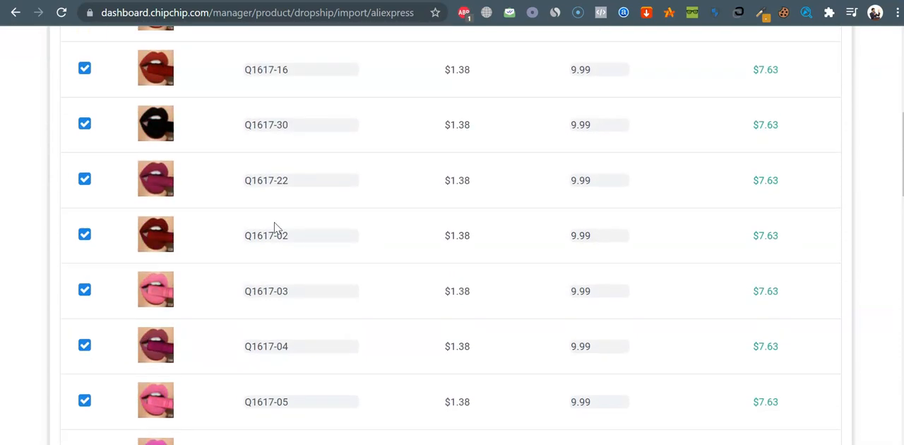
scroll(275, 228, "up", 5)
scroll(276, 229, "down", 1)
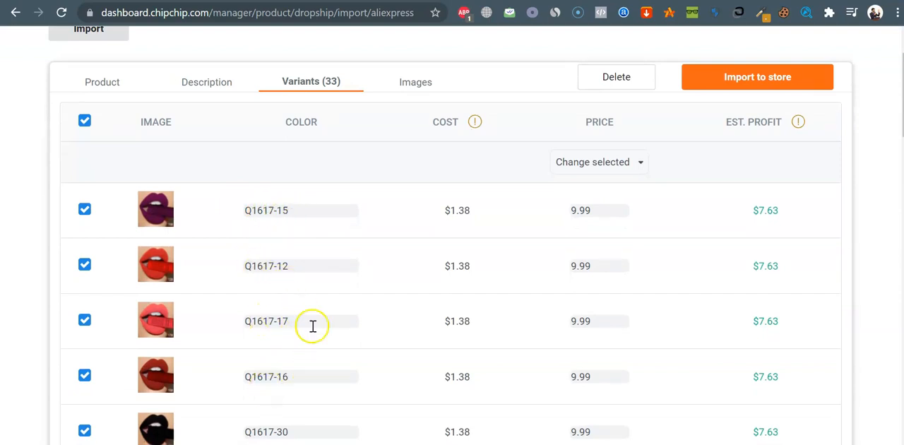
scroll(313, 326, "down", 8)
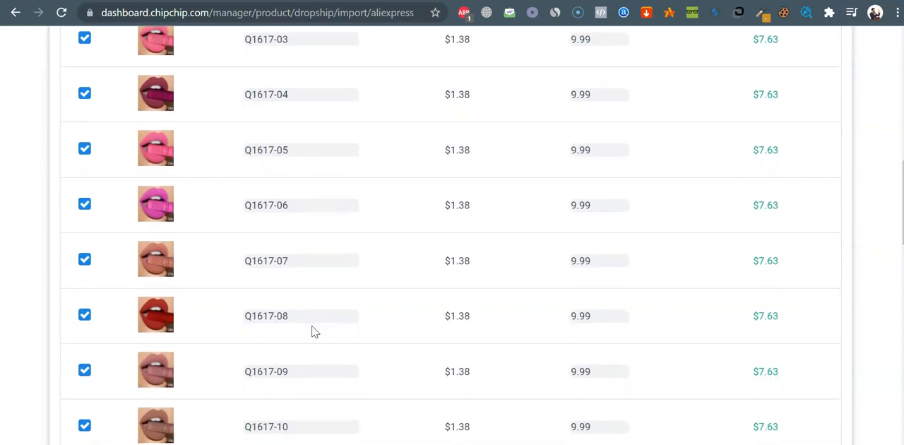
scroll(315, 332, "up", 10)
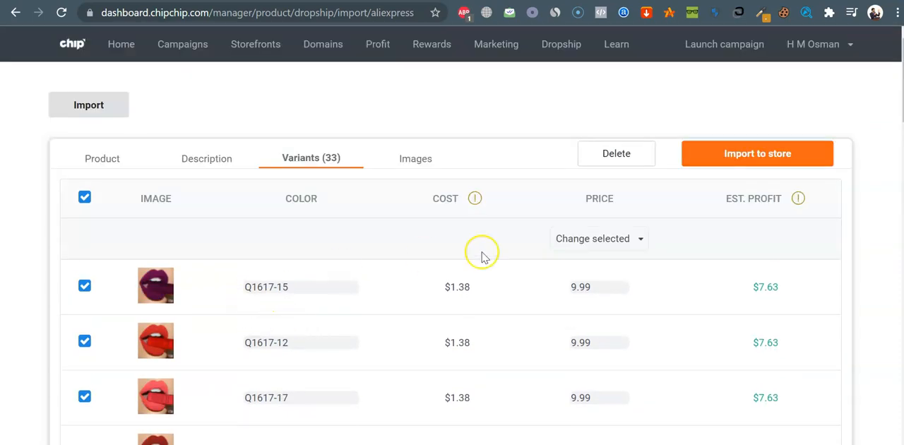
Import the product to the store with its first, third and fourth images selected
left_click(434, 152)
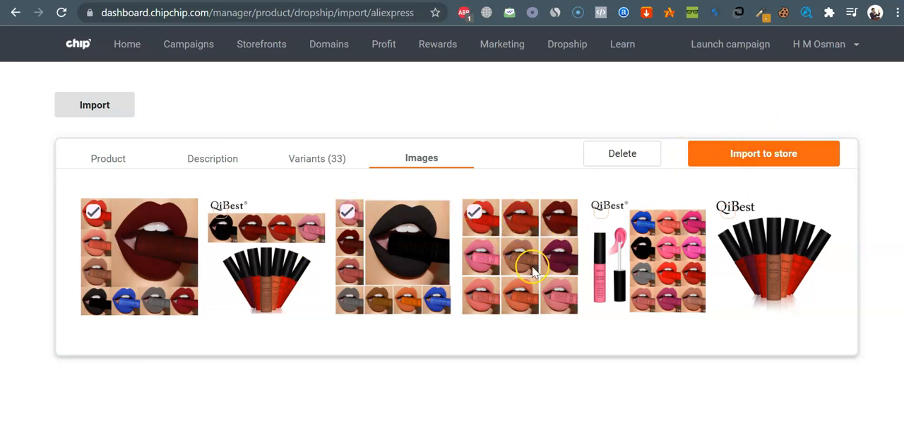
left_click(768, 157)
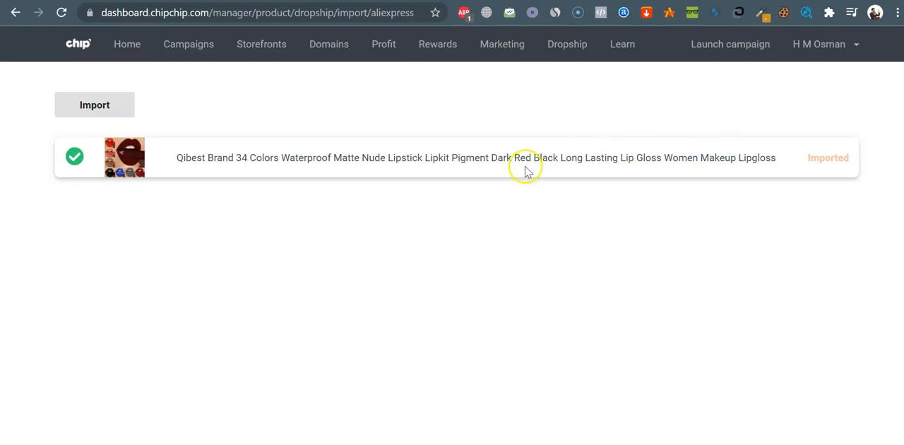
Open Waterproof Matte Nude Long Lasting Lipstick from the dropship products and review its title, description and images
left_click(566, 44)
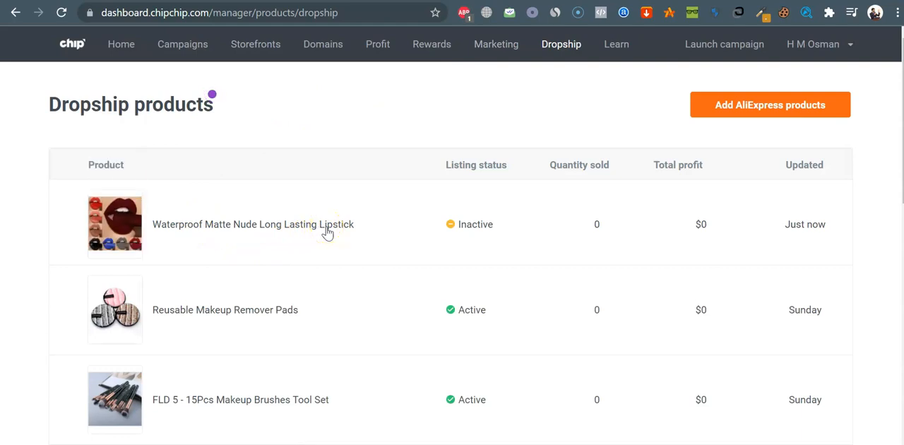
left_click(327, 228)
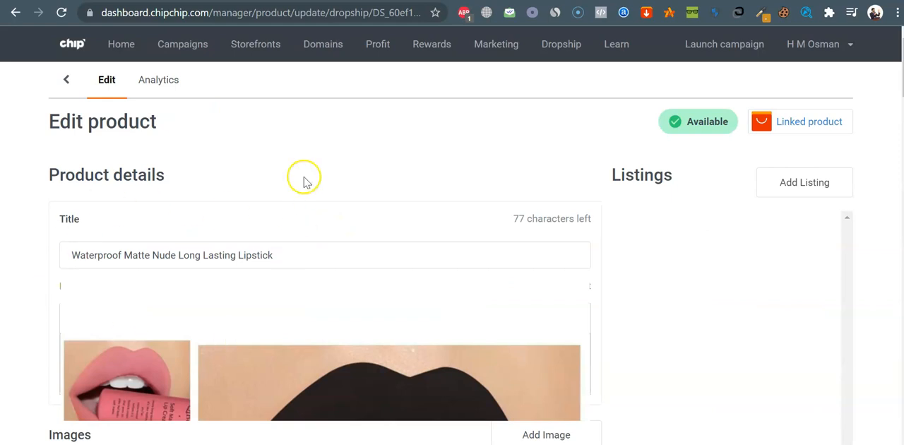
scroll(294, 160, "down", 1)
scroll(294, 159, "down", 1)
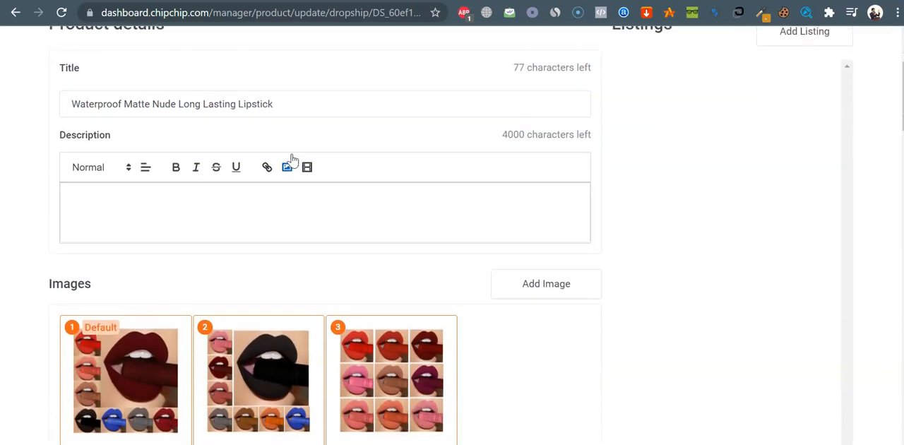
scroll(295, 160, "up", 2)
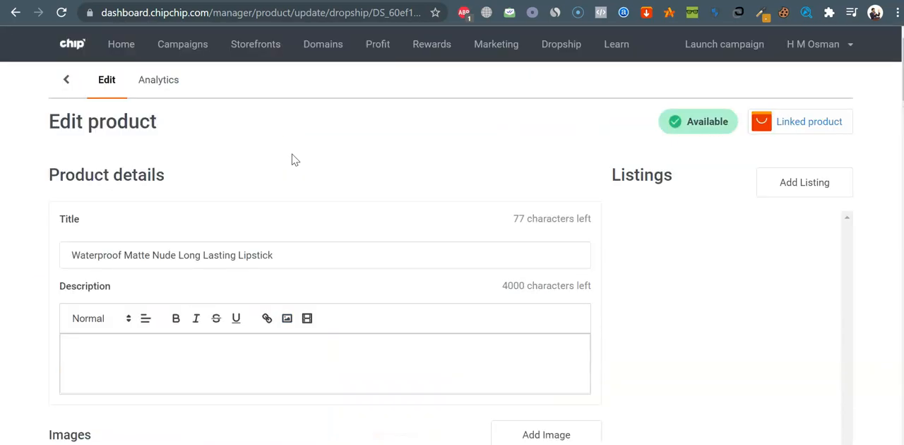
left_click(802, 194)
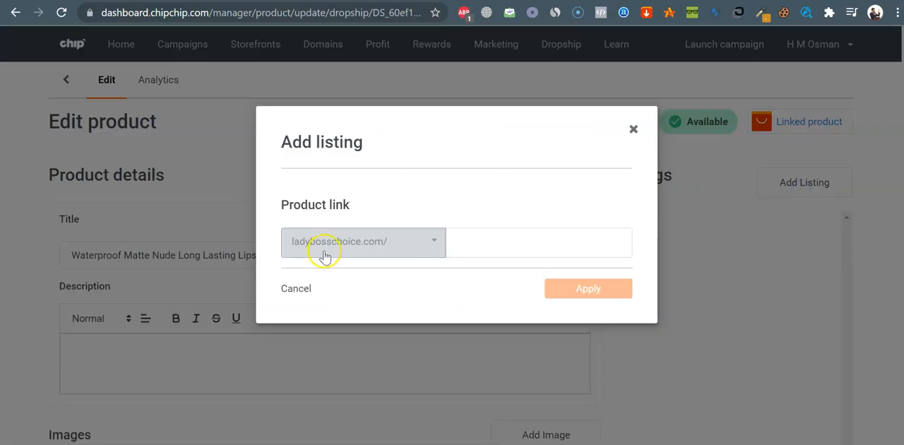
left_click(353, 242)
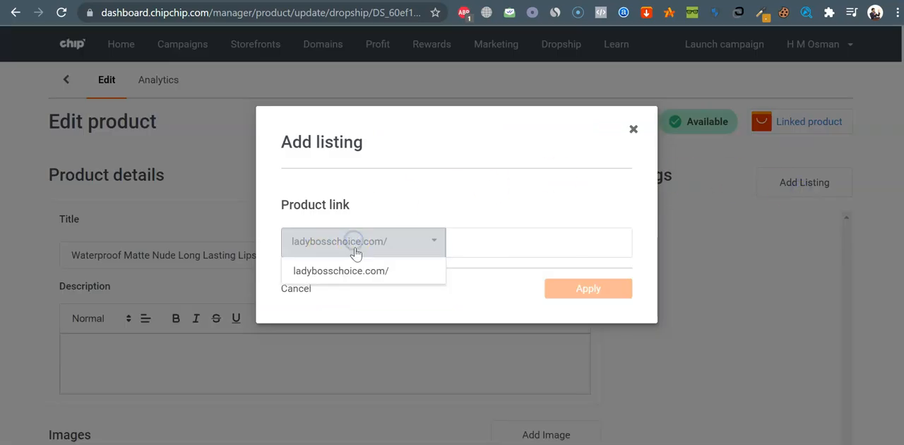
left_click(383, 272)
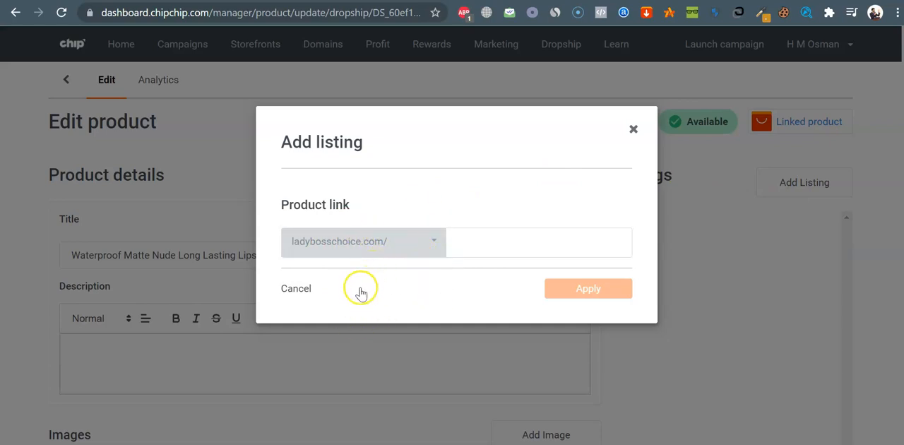
left_click(633, 132)
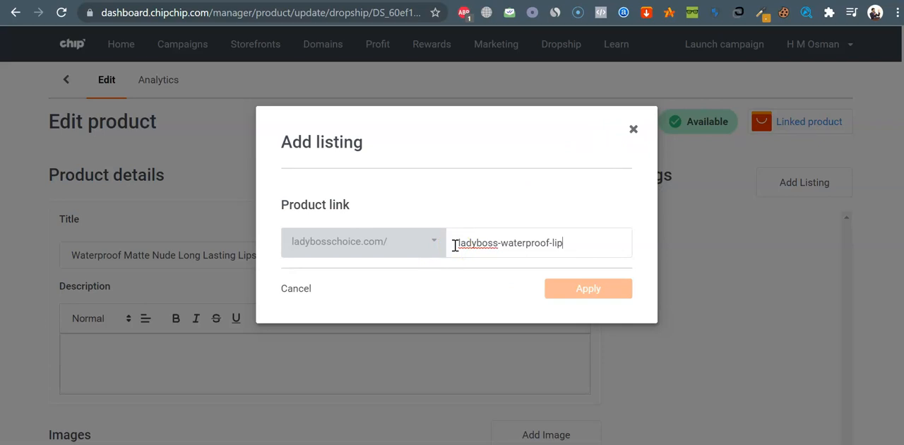
Add a listing for the lipstick with the product link ladybosschoice.com/ladyboss-waterproof-lipstick, comparing the wording with the AliExpress product title
type("stick")
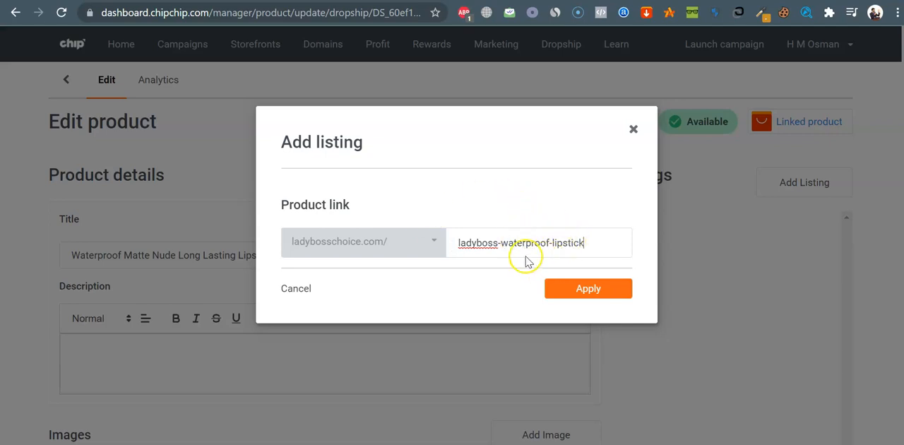
left_click(438, 2)
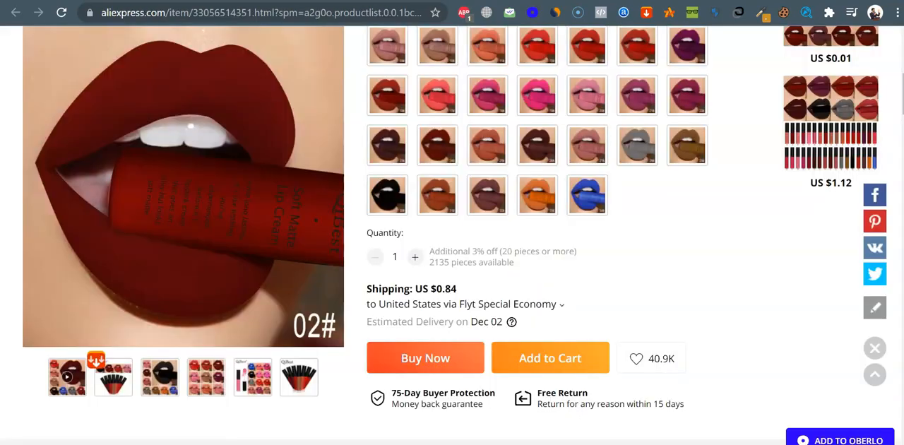
scroll(602, 323, "up", 4)
scroll(602, 325, "up", 2)
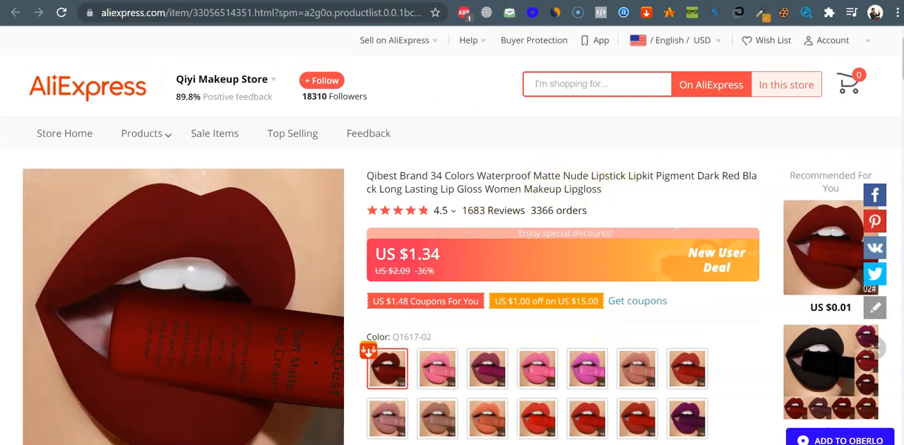
left_click(332, 1)
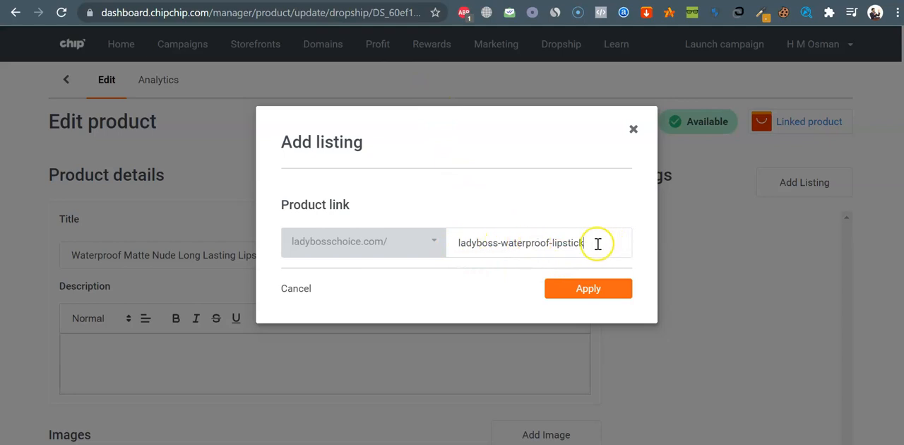
left_click_drag(594, 243, 469, 244)
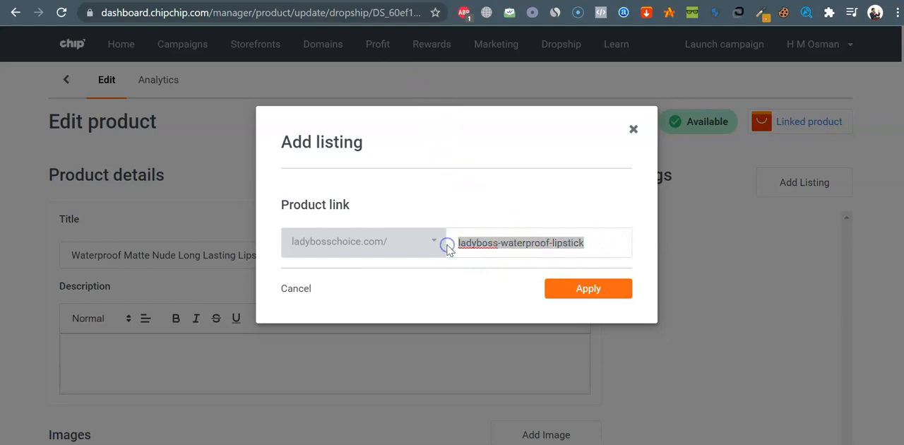
left_click(512, 179)
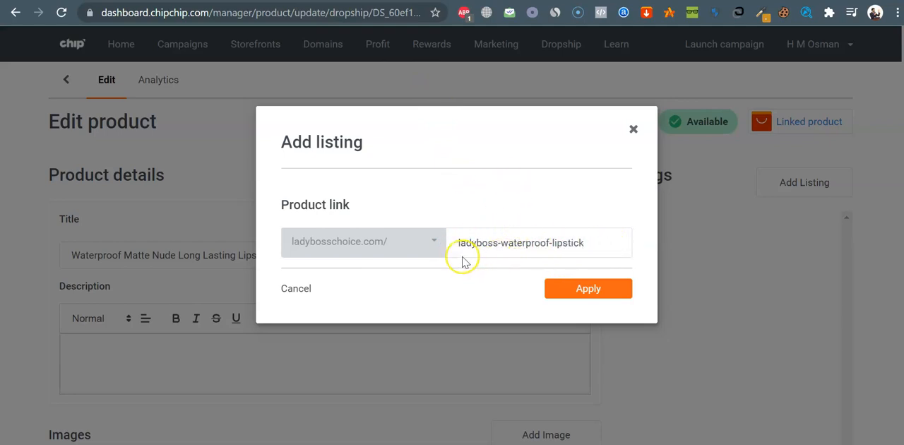
left_click(588, 290)
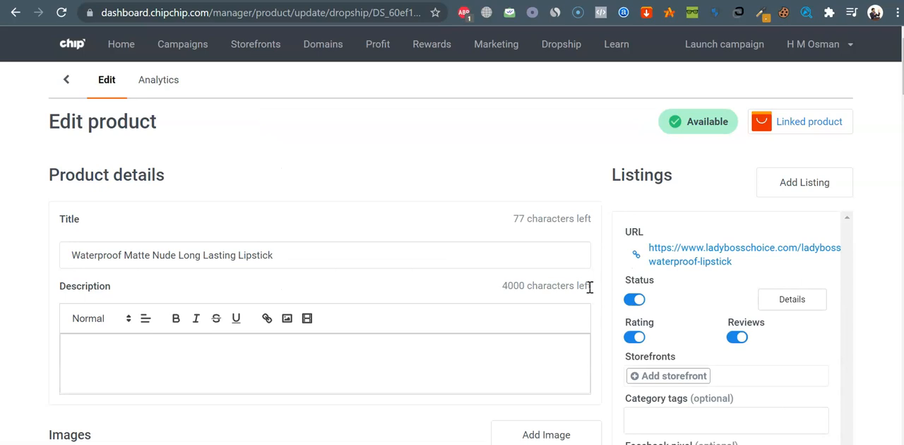
Review the new listing's settings, and open its live store page to check the price, images and color options
scroll(652, 202, "down", 1)
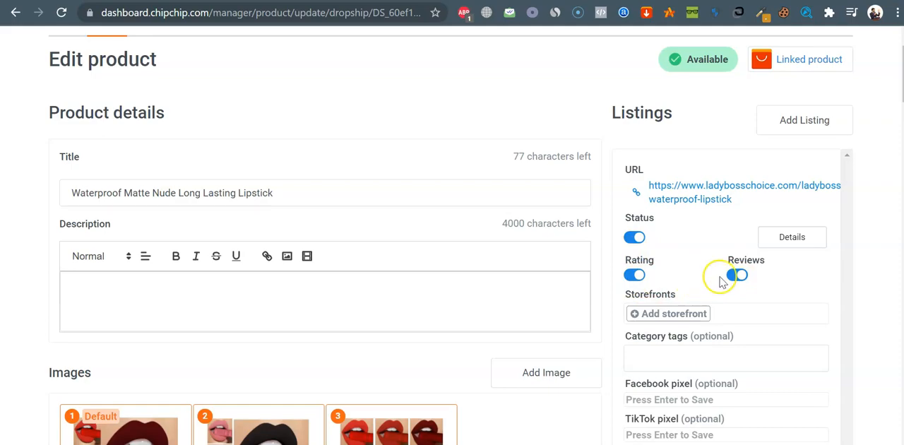
left_click(698, 199)
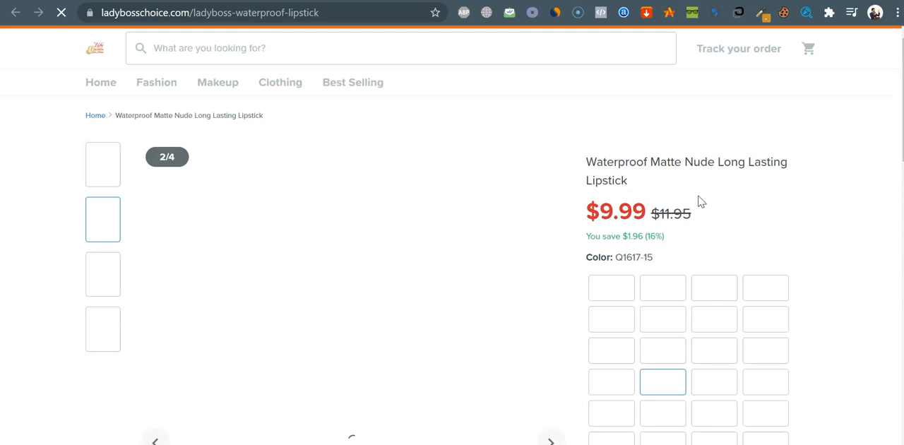
scroll(701, 201, "down", 5)
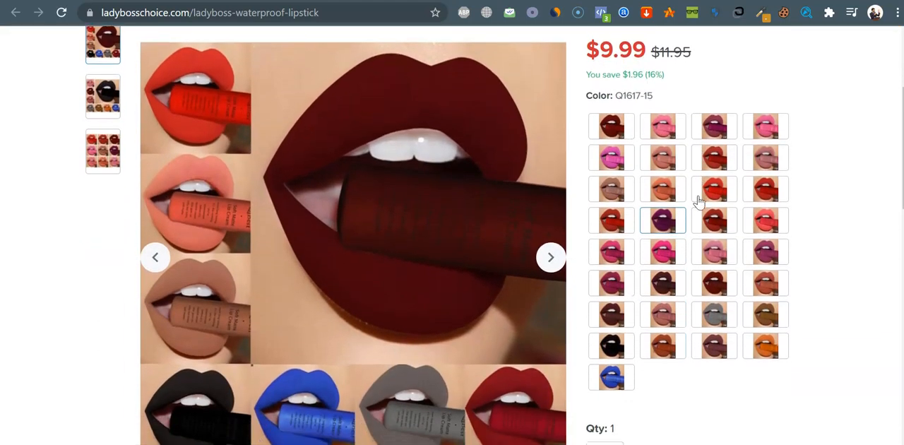
Compare the images on the lipstick's live store page with the images set in the Chip product editor
scroll(699, 202, "down", 5)
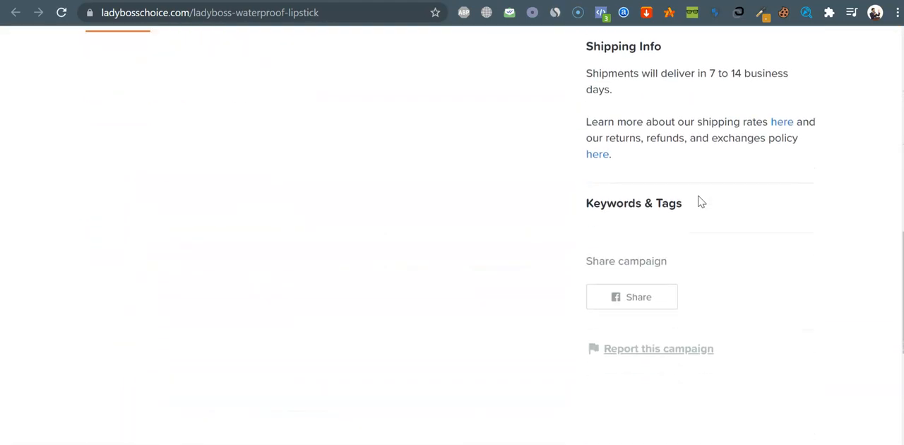
scroll(699, 200, "up", 6)
scroll(303, 198, "up", 3)
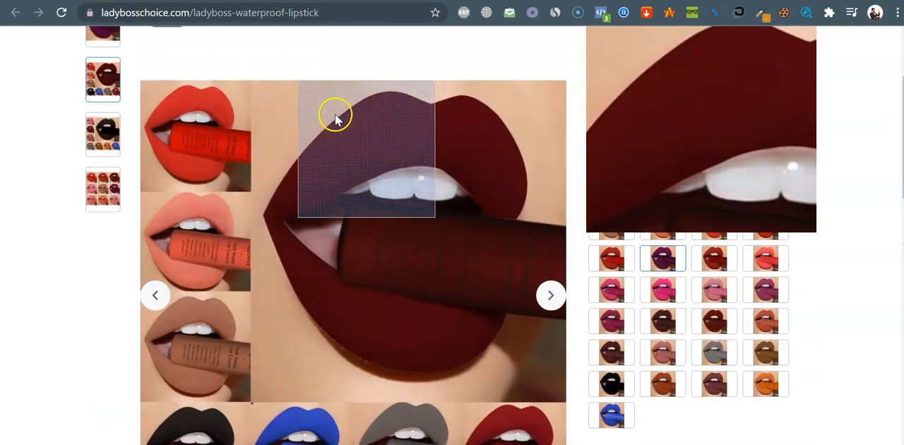
left_click(395, 1)
scroll(329, 284, "down", 3)
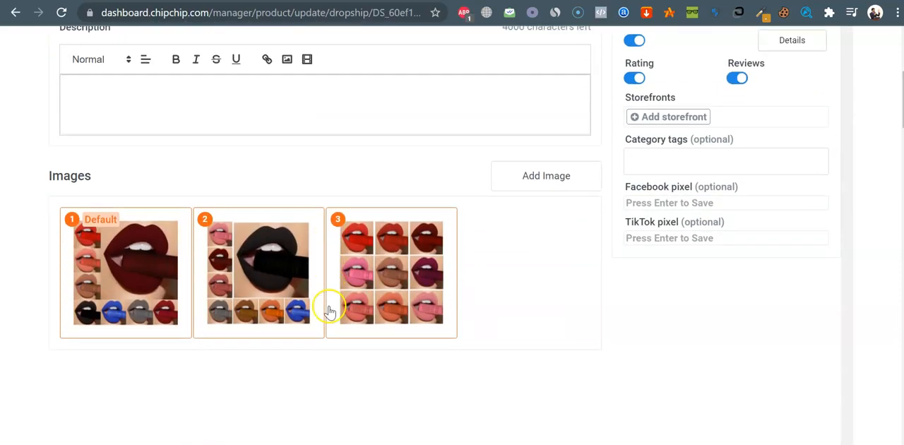
scroll(329, 308, "up", 4)
scroll(329, 309, "down", 2)
scroll(329, 311, "down", 3)
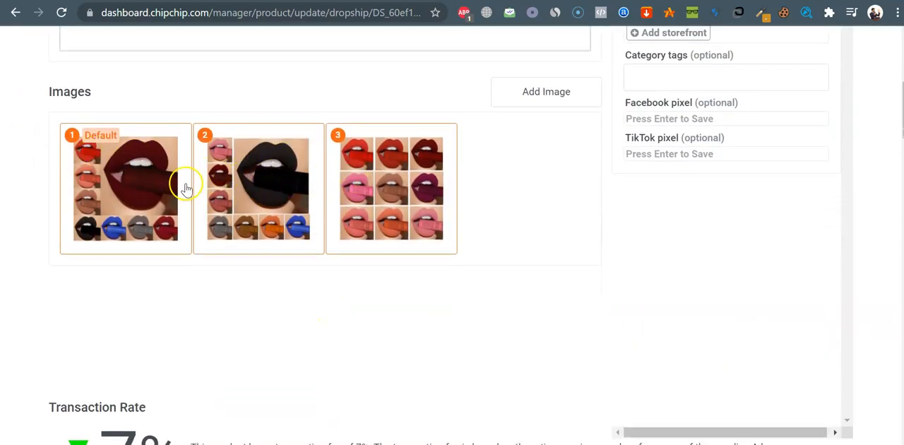
Return to the live lipstick page, select the first color, Q1617-02, and examine its image, description area and shipping info
key("ctrl+Tab")
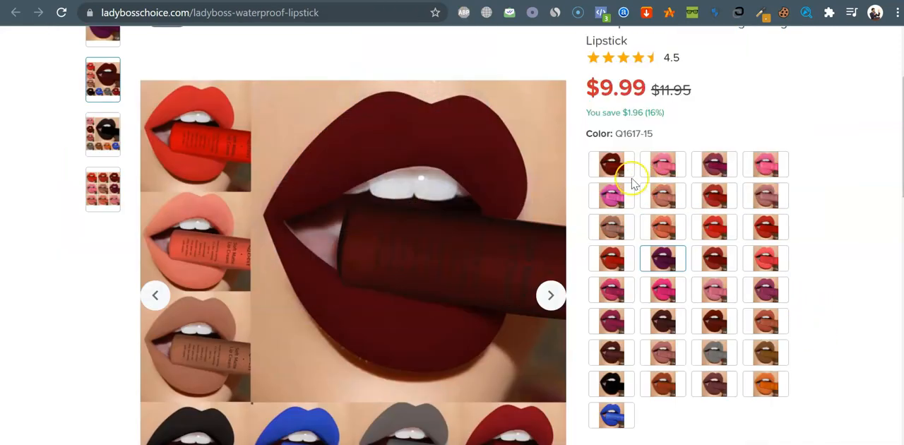
left_click(616, 174)
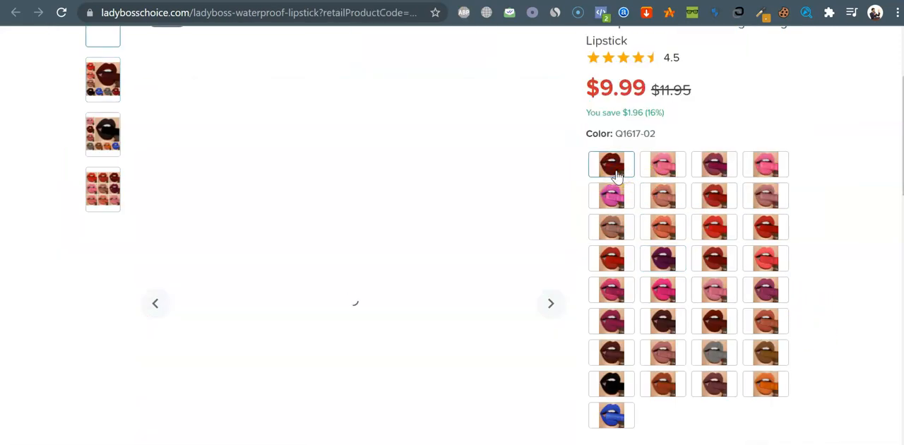
scroll(616, 174, "down", 2)
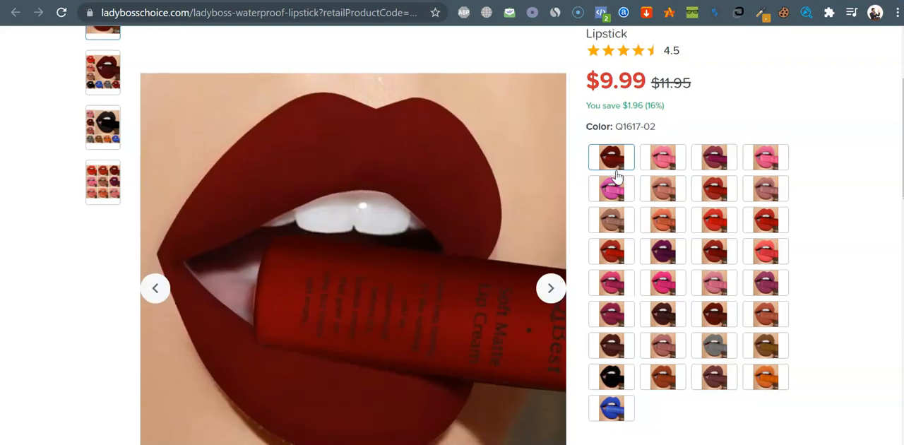
scroll(690, 369, "down", 5)
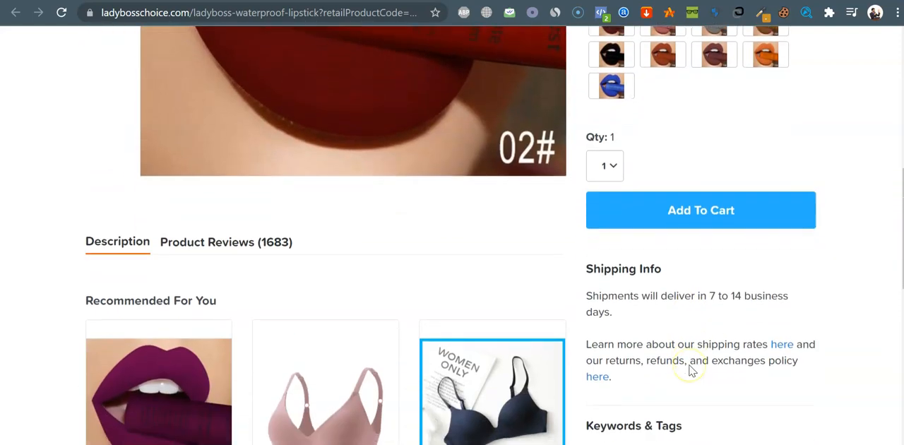
scroll(690, 369, "up", 4)
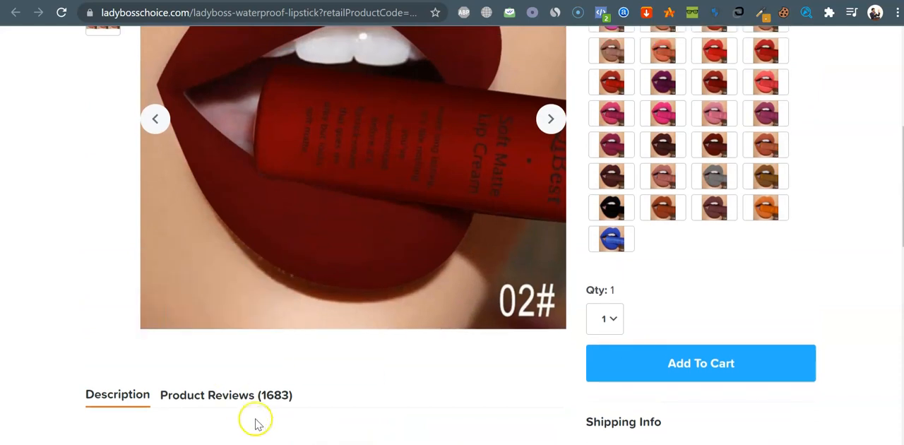
scroll(257, 420, "down", 2)
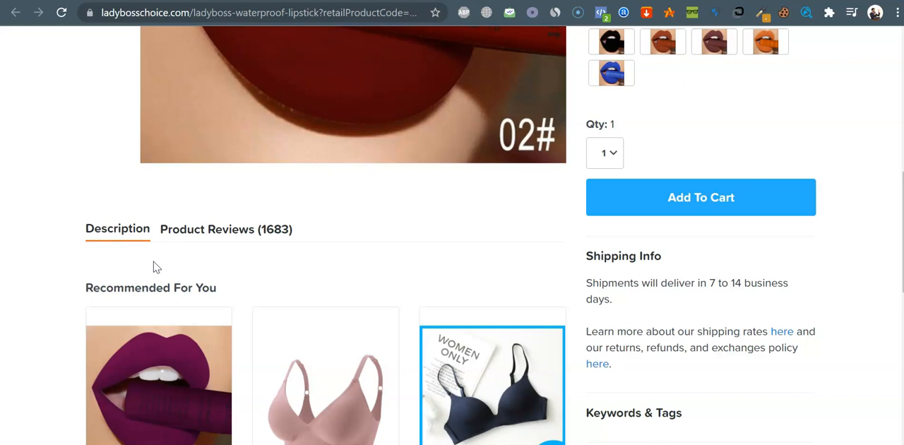
scroll(157, 267, "up", 2)
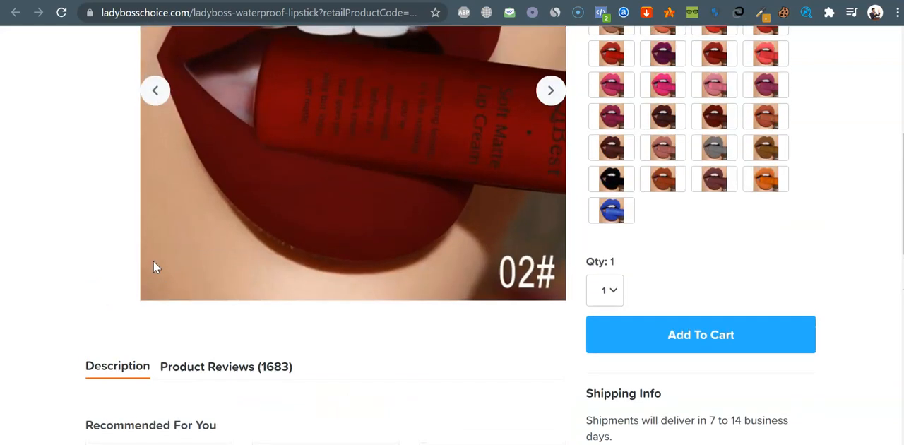
scroll(154, 263, "down", 2)
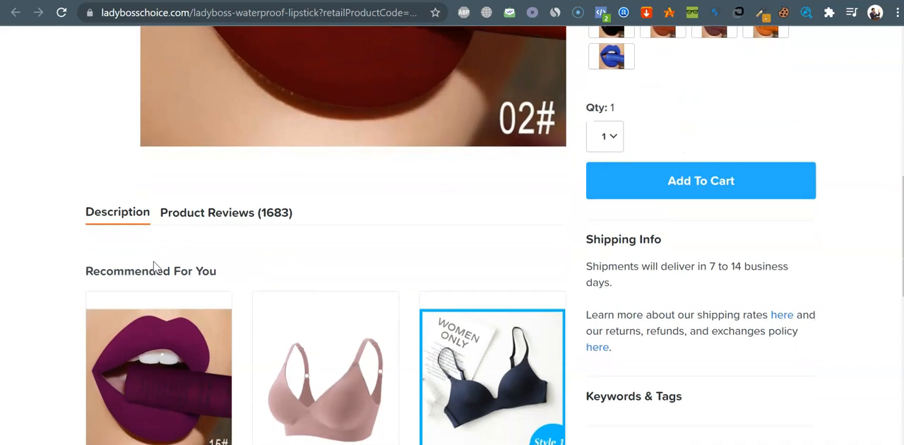
Open the lipstick's product reviews and read through them down to the recommended products
left_click(259, 216)
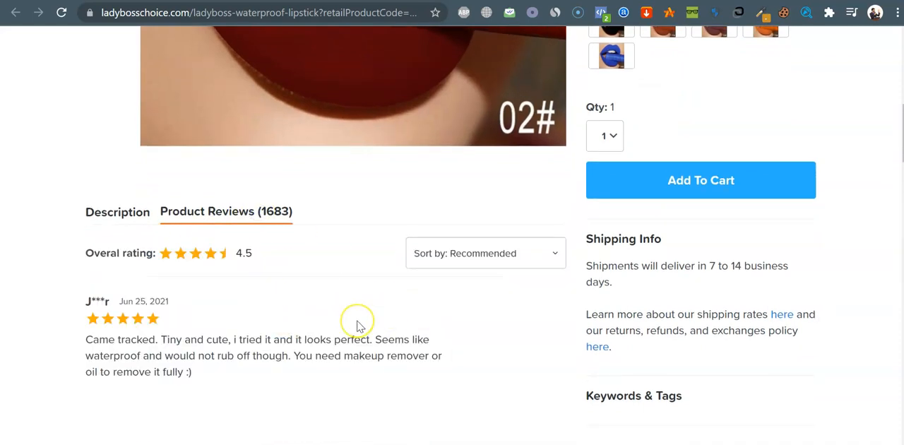
scroll(357, 324, "down", 2)
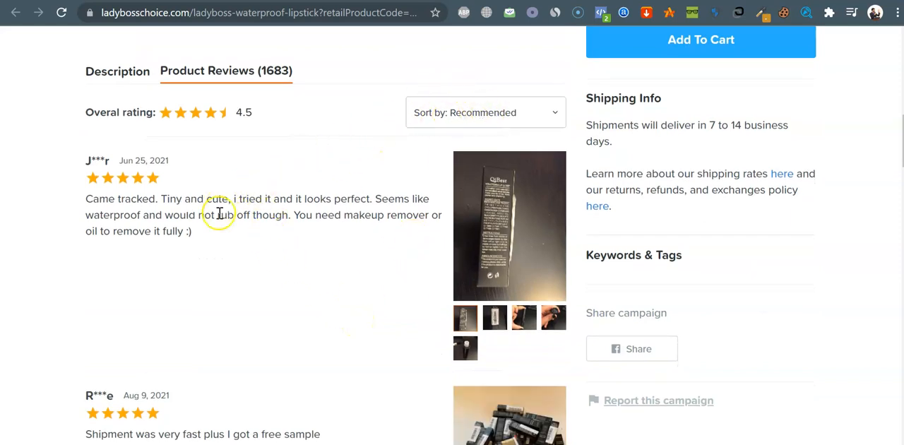
scroll(289, 289, "down", 4)
scroll(289, 293, "down", 5)
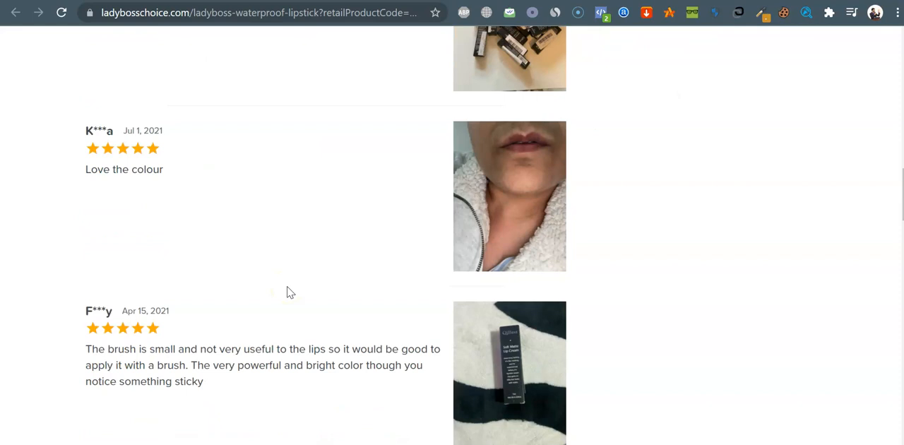
scroll(288, 286, "down", 10)
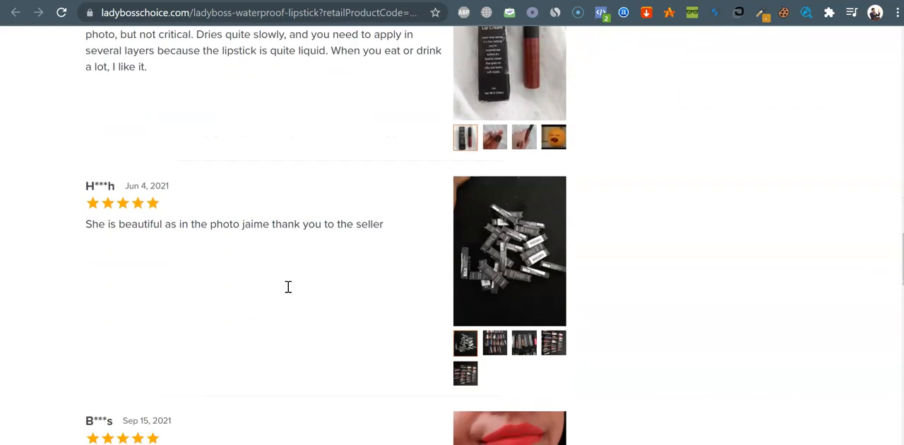
scroll(288, 293, "down", 7)
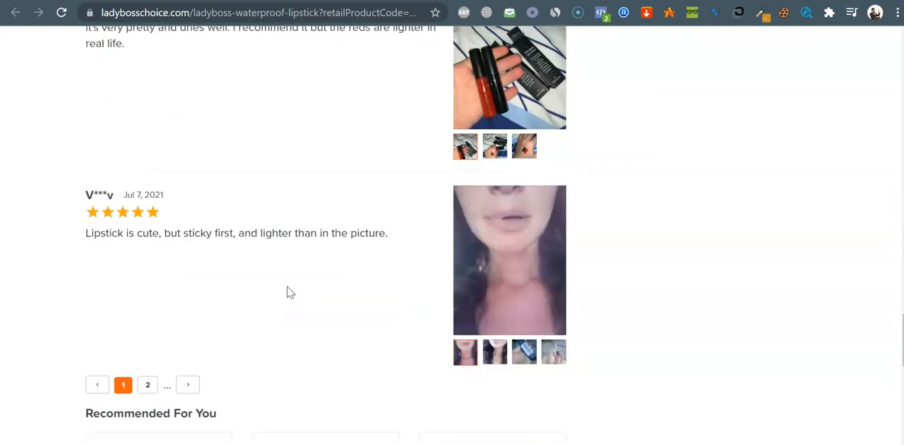
scroll(288, 293, "up", 1)
scroll(288, 293, "down", 5)
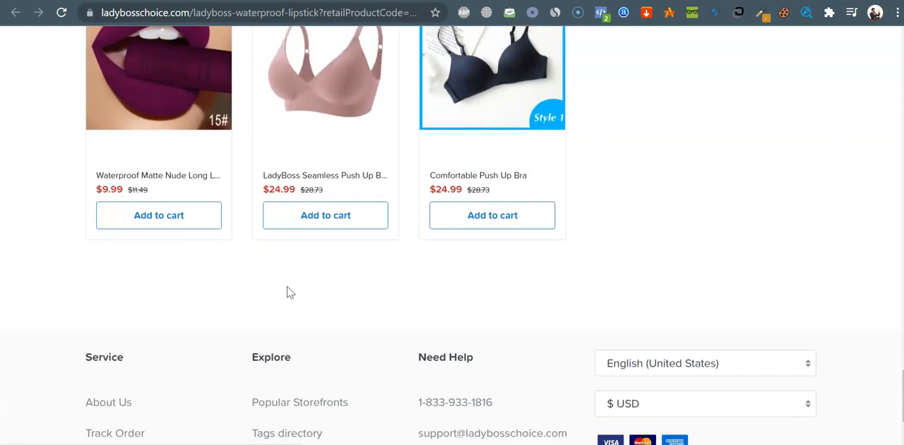
scroll(288, 293, "up", 4)
scroll(288, 292, "down", 1)
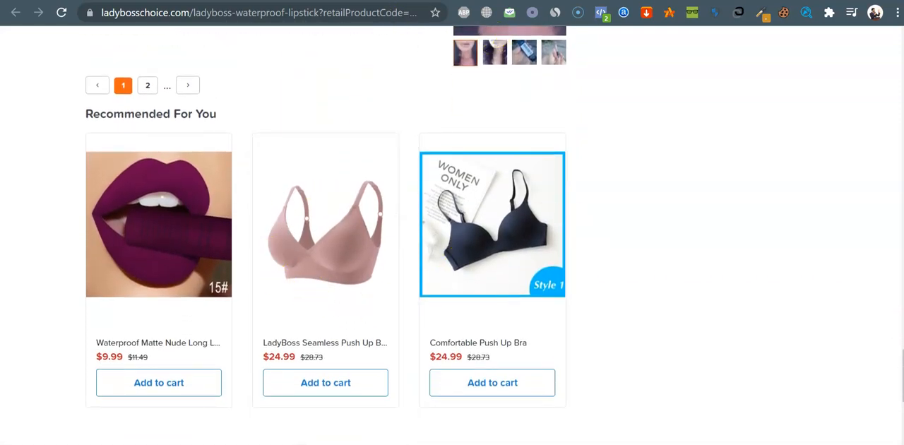
Return to the Chip product editor and add the category tags Makeup and Fashion to the listing
key("ctrl+shift+Tab")
key("ctrl+Tab")
key("ctrl+shift+Tab")
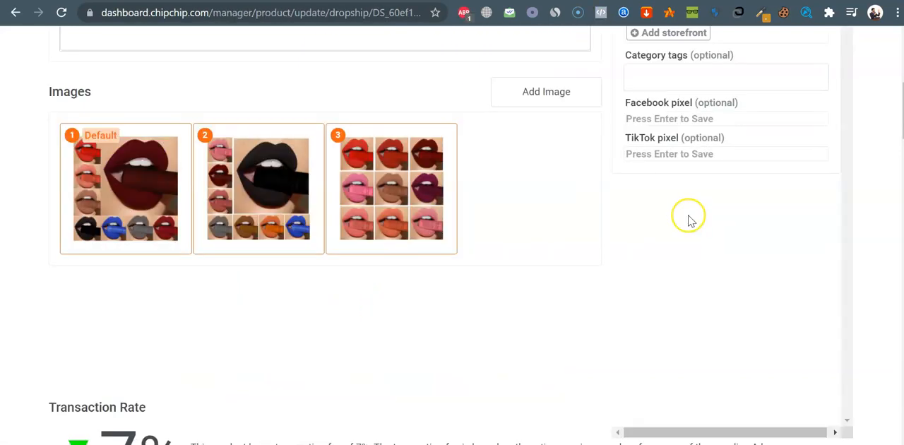
scroll(690, 220, "up", 2)
left_click(686, 242)
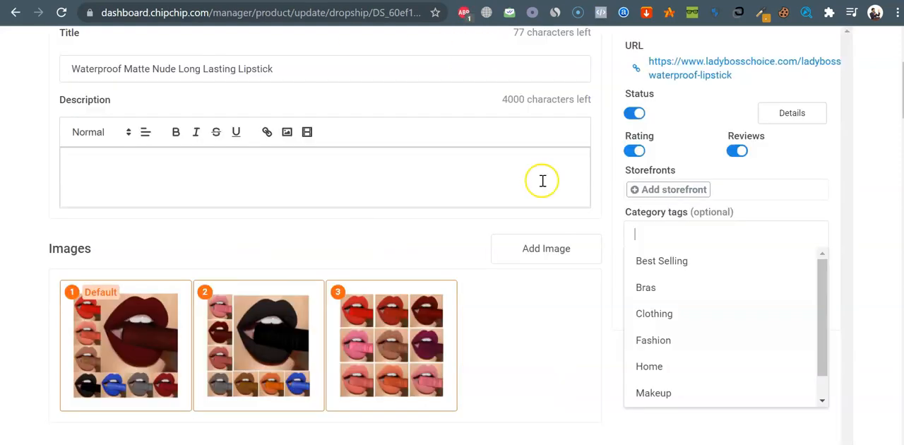
left_click(647, 394)
scroll(547, 249, "down", 5)
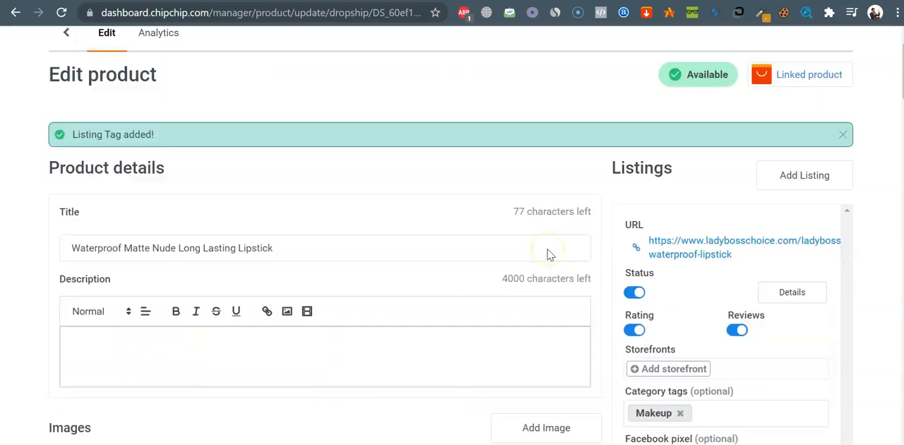
left_click(738, 202)
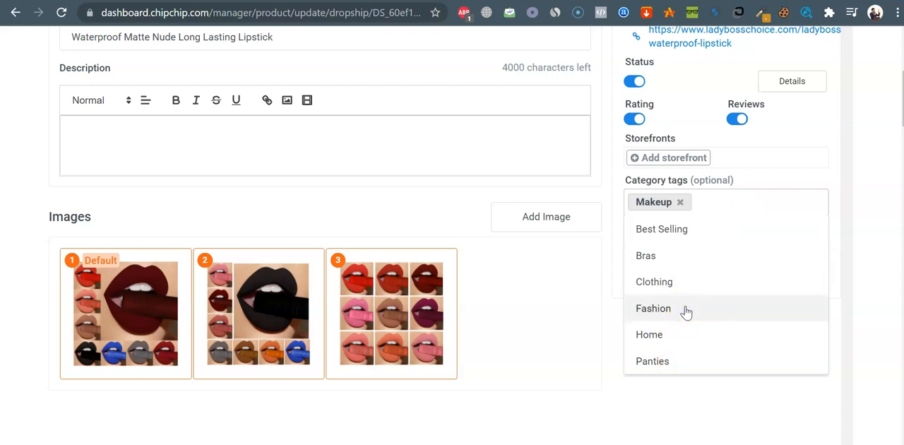
left_click(654, 309)
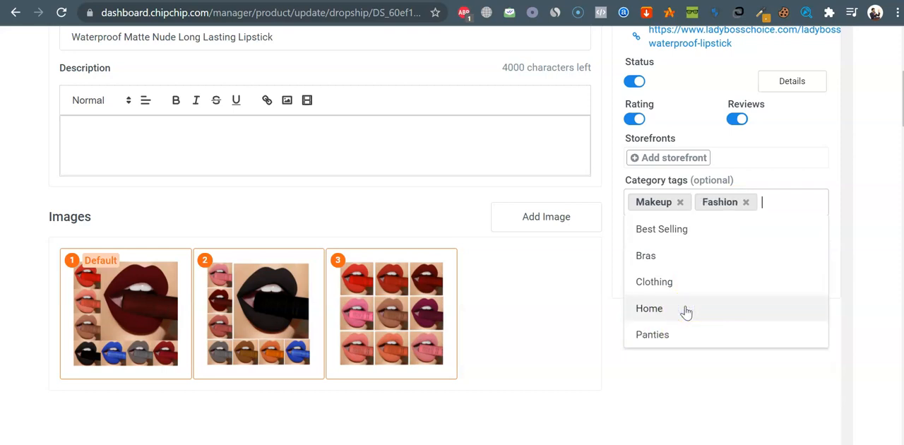
left_click(750, 375)
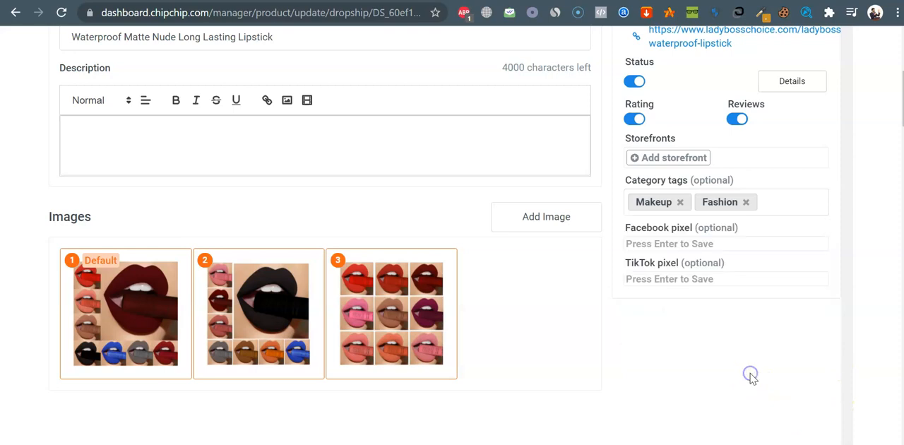
Check the storefronts available for the listing without adding one
left_click(690, 158)
left_click(349, 235)
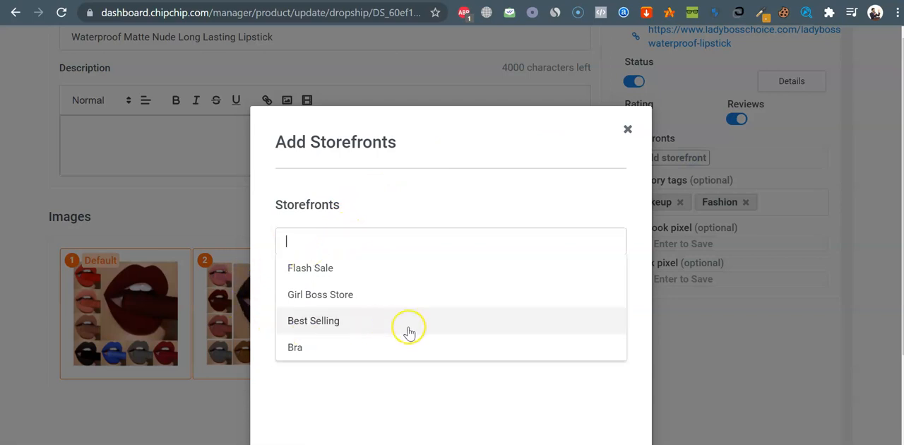
left_click(626, 128)
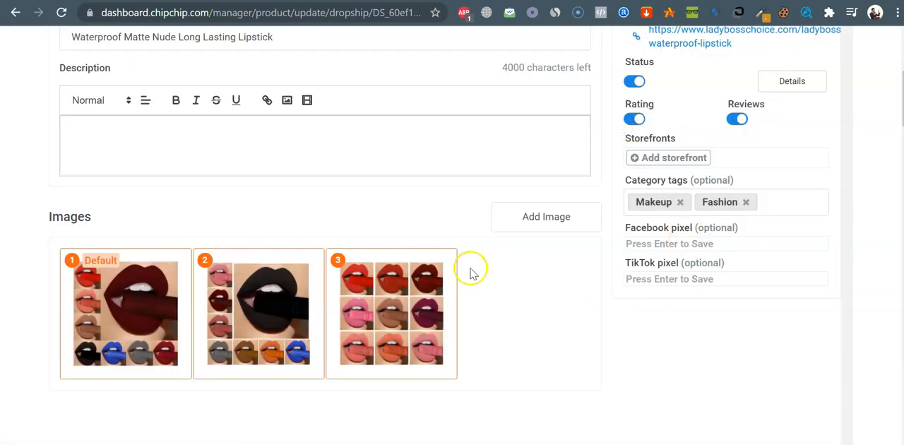
Look over the variant prices and save the changes to the lipstick product
scroll(470, 274, "down", 10)
scroll(473, 274, "down", 15)
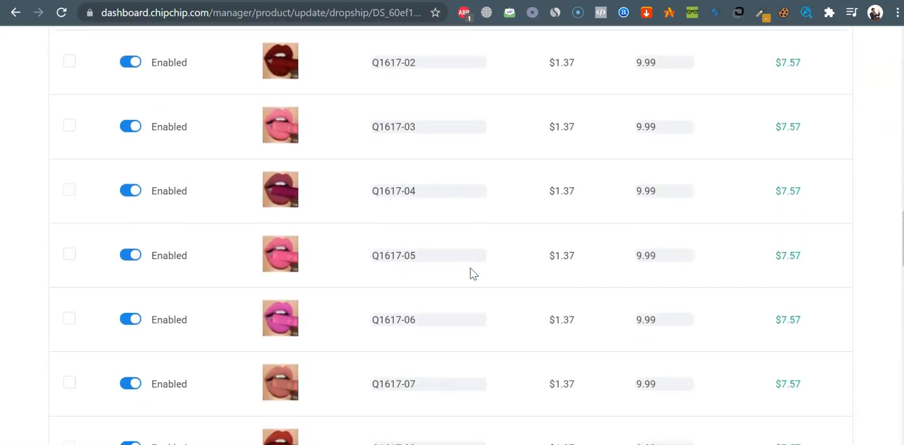
scroll(471, 268, "down", 3)
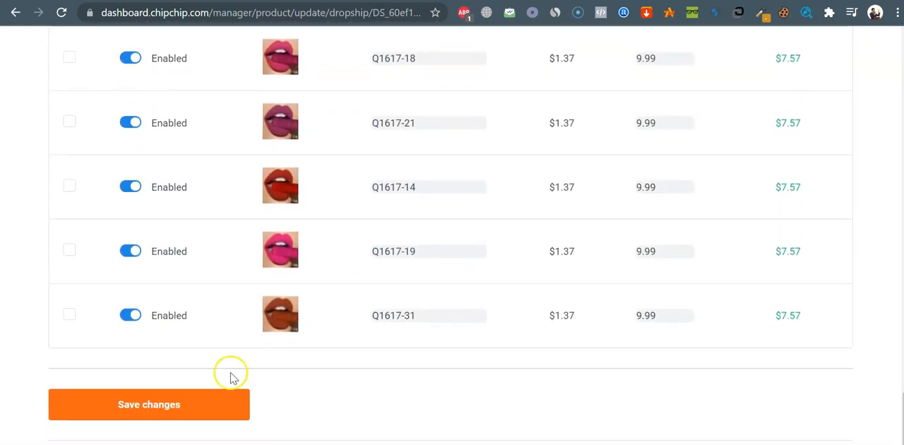
left_click(194, 405)
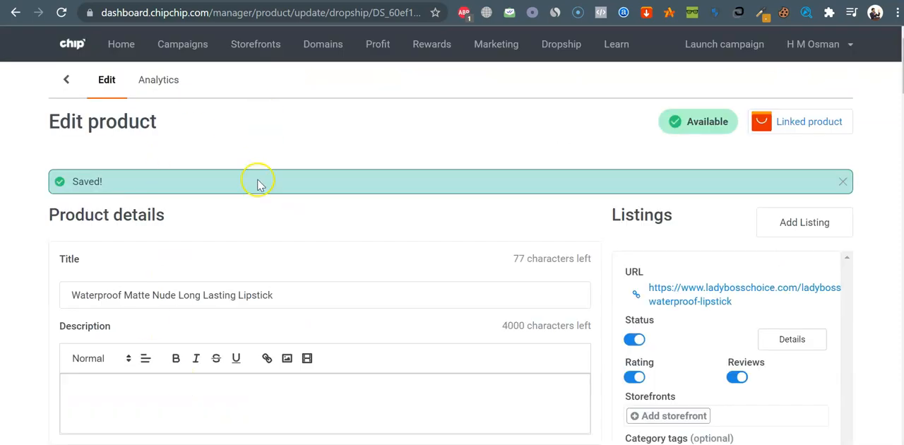
scroll(278, 243, "down", 2)
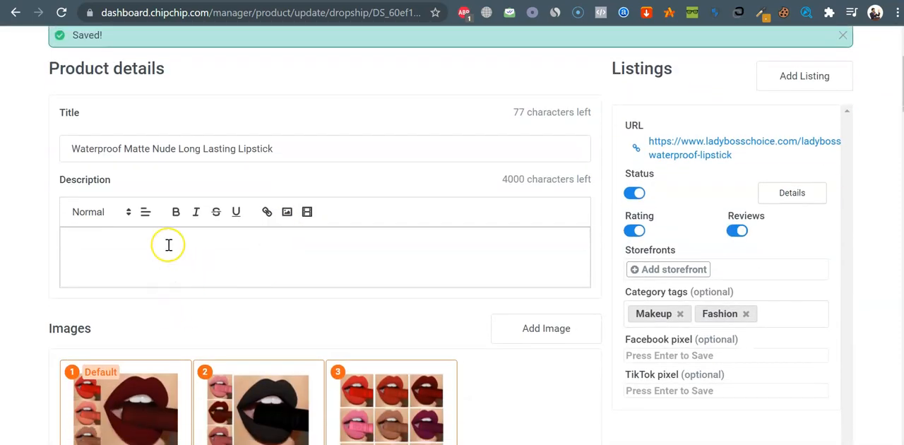